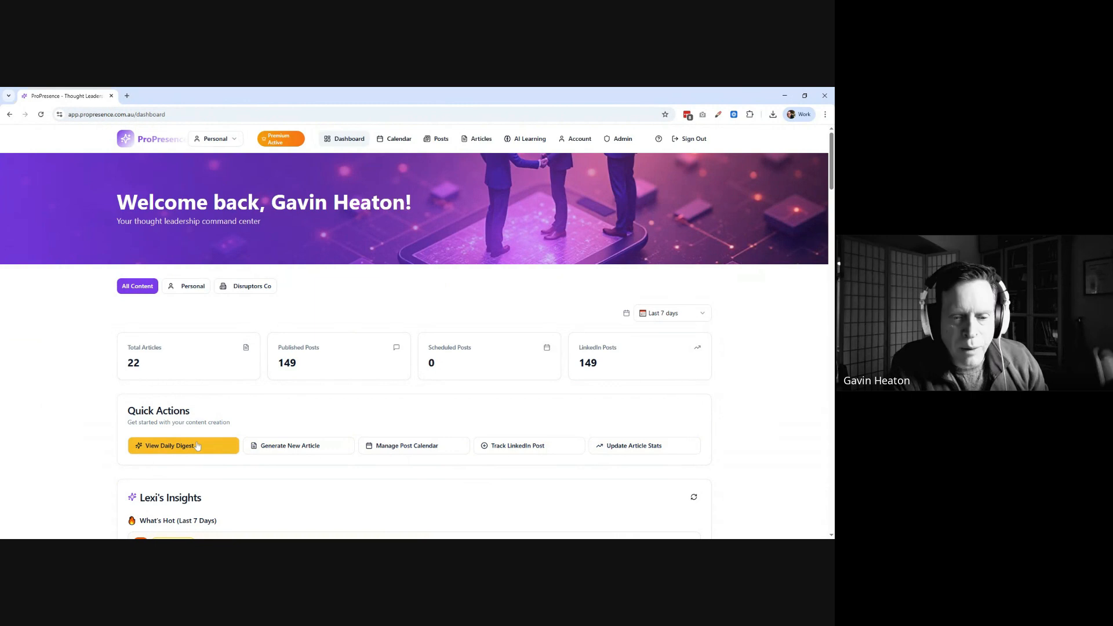
# Step: Look over the dashboard insights and open the daily digest of curated articles
pyautogui.scroll(-3, 374, 353)
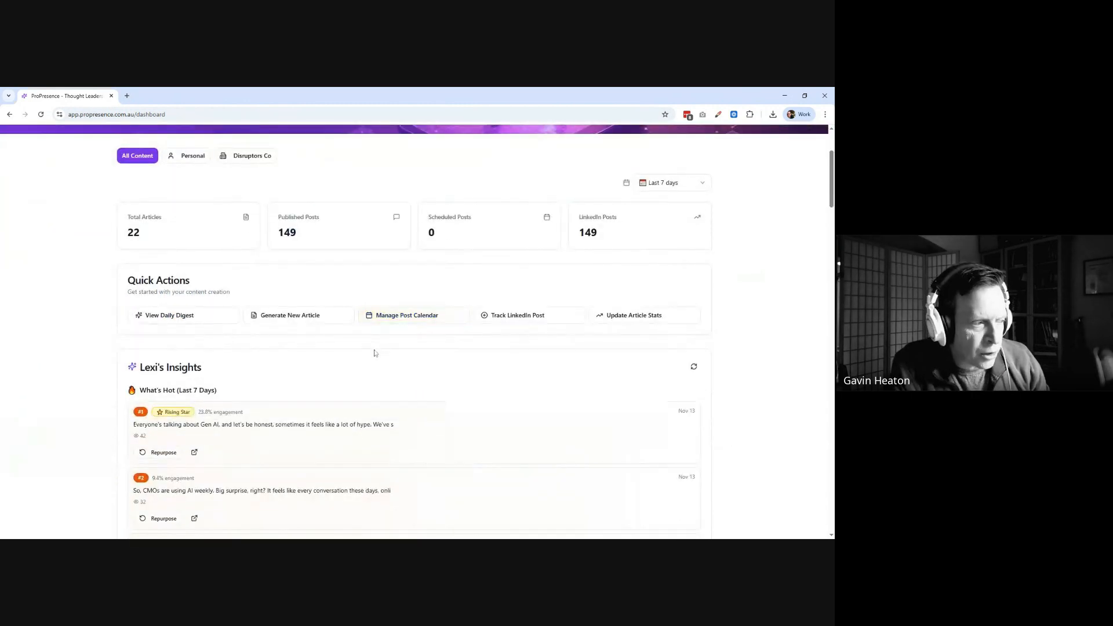
pyautogui.scroll(-1, 374, 353)
pyautogui.scroll(3, 373, 352)
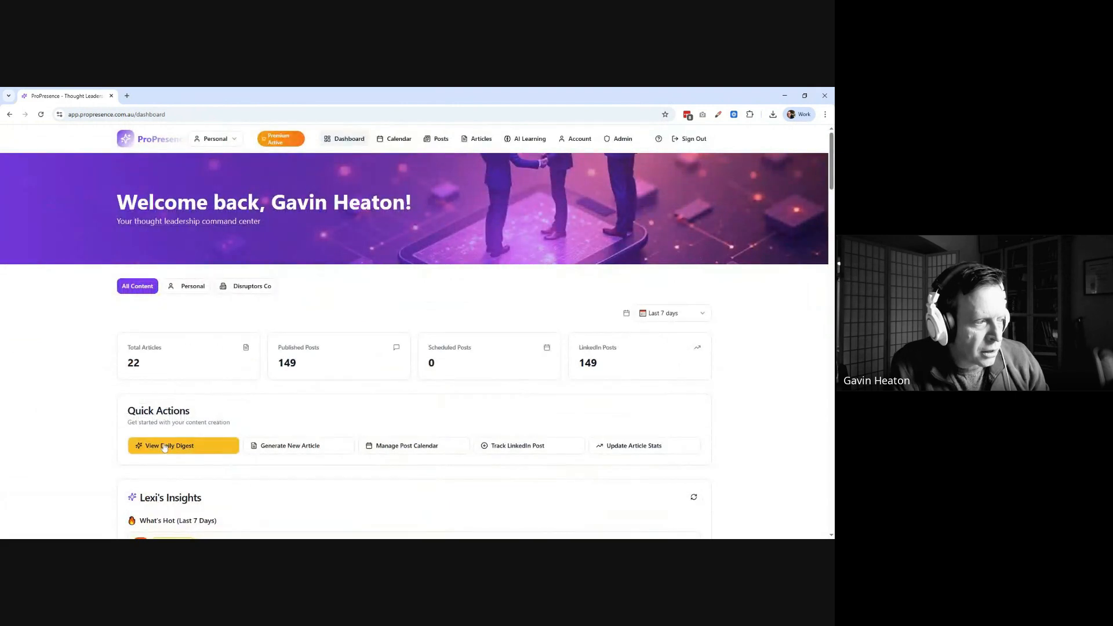
pyautogui.click(165, 446)
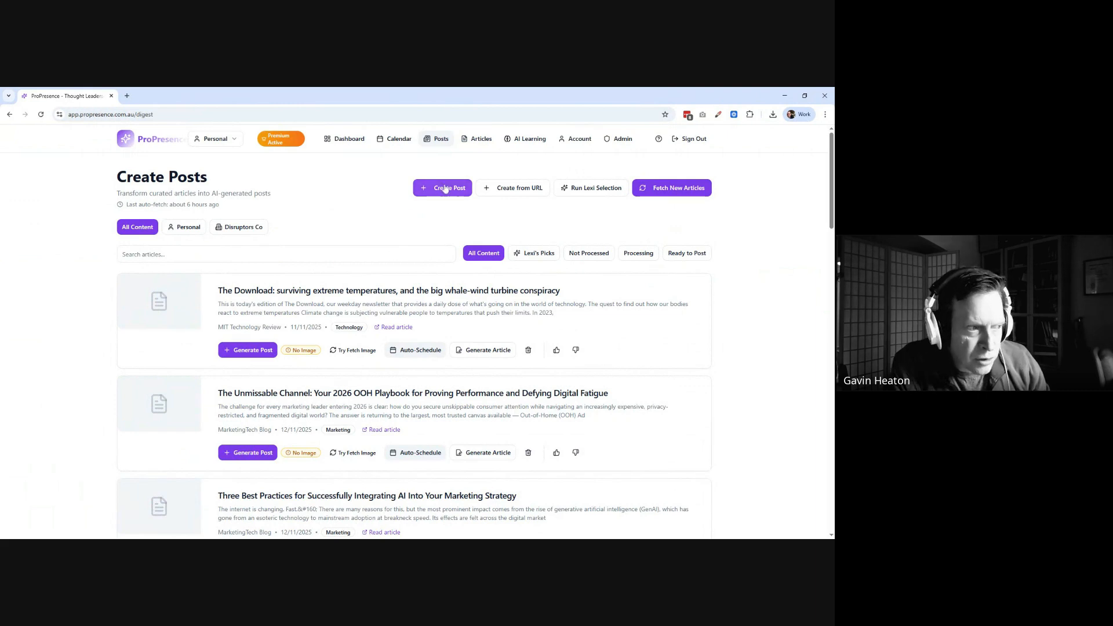
# Step: Look through the curated articles as far as "Three Best Practices for Successfully Integrating AI Into Your Marketing Strategy"
pyautogui.click(689, 190)
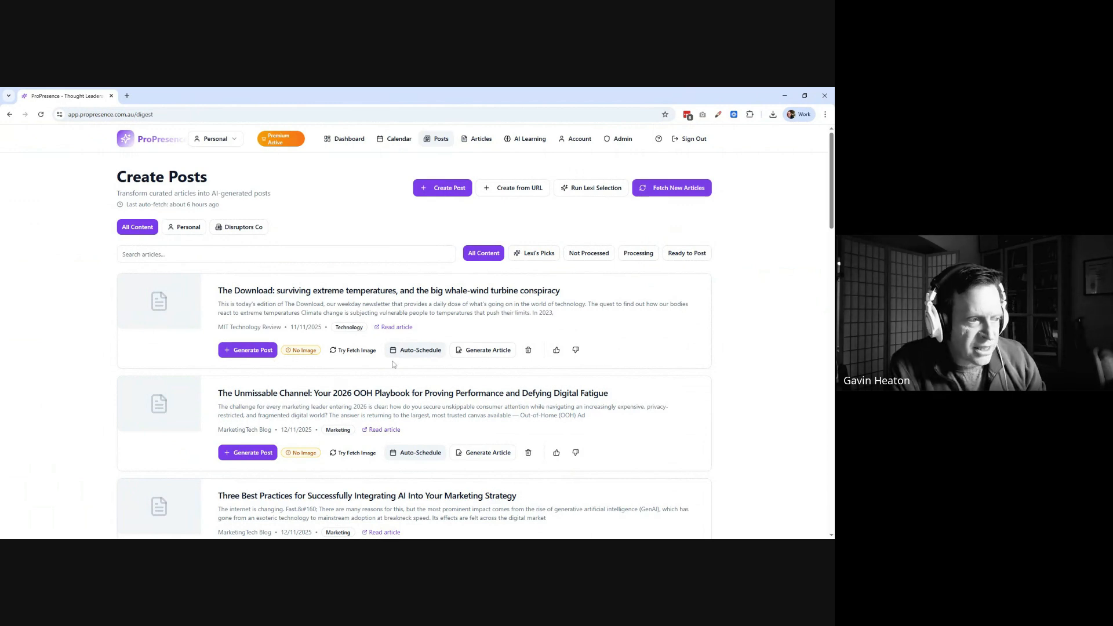
pyautogui.scroll(-3, 289, 266)
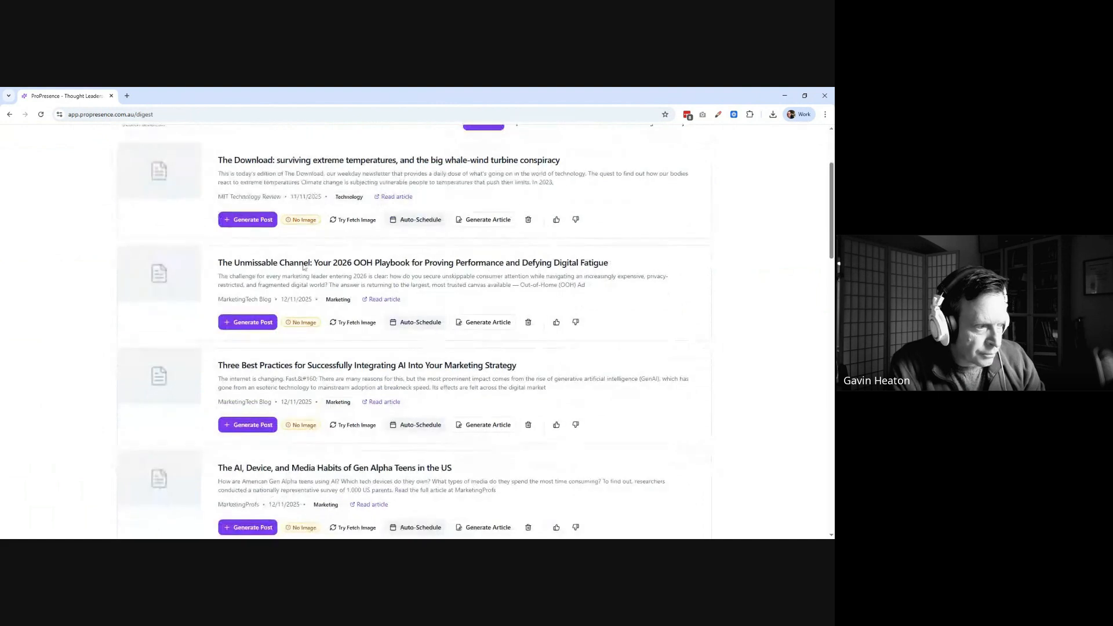
pyautogui.scroll(-3, 524, 272)
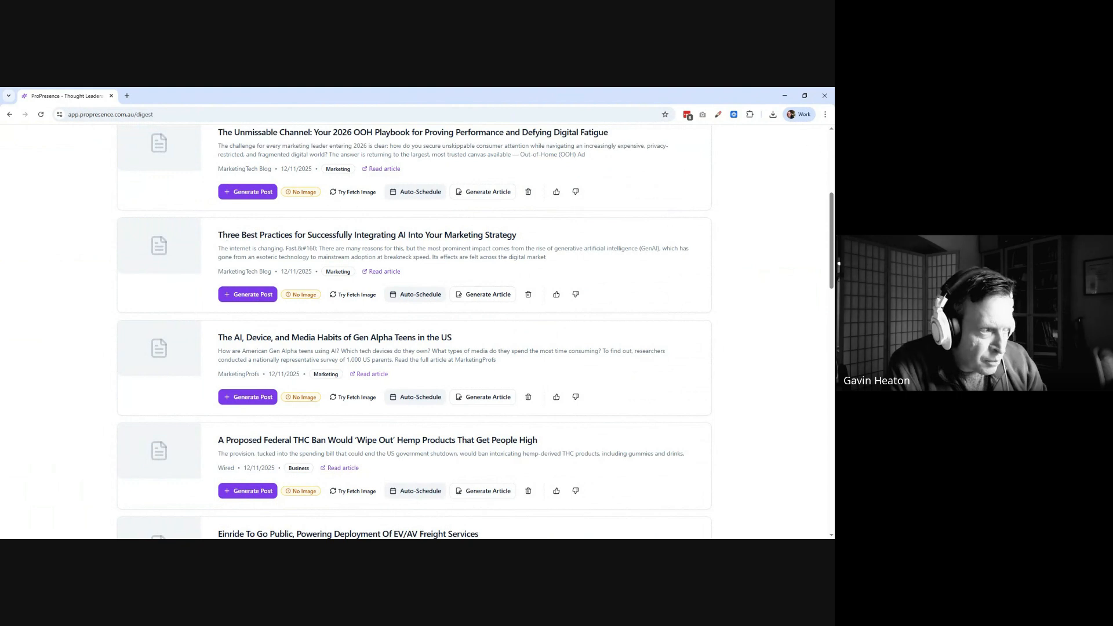
pyautogui.moveTo(239, 235); pyautogui.dragTo(376, 234)
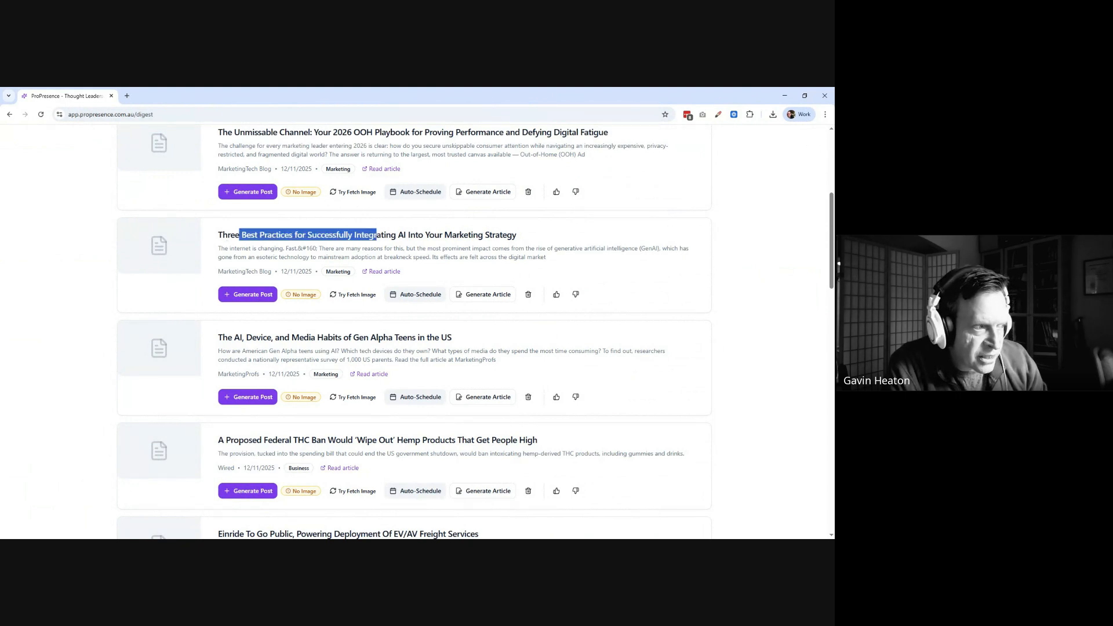
pyautogui.click(377, 235)
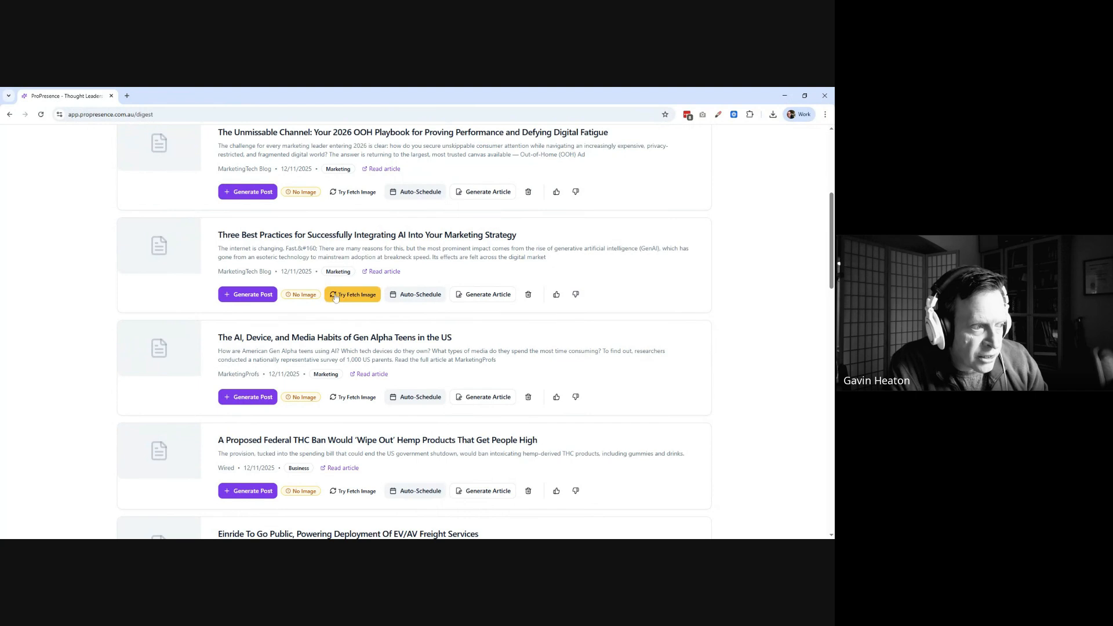
# Step: Open the full "Three Best Practices" source article, read its opening and table of contents, and close it
pyautogui.click(383, 271)
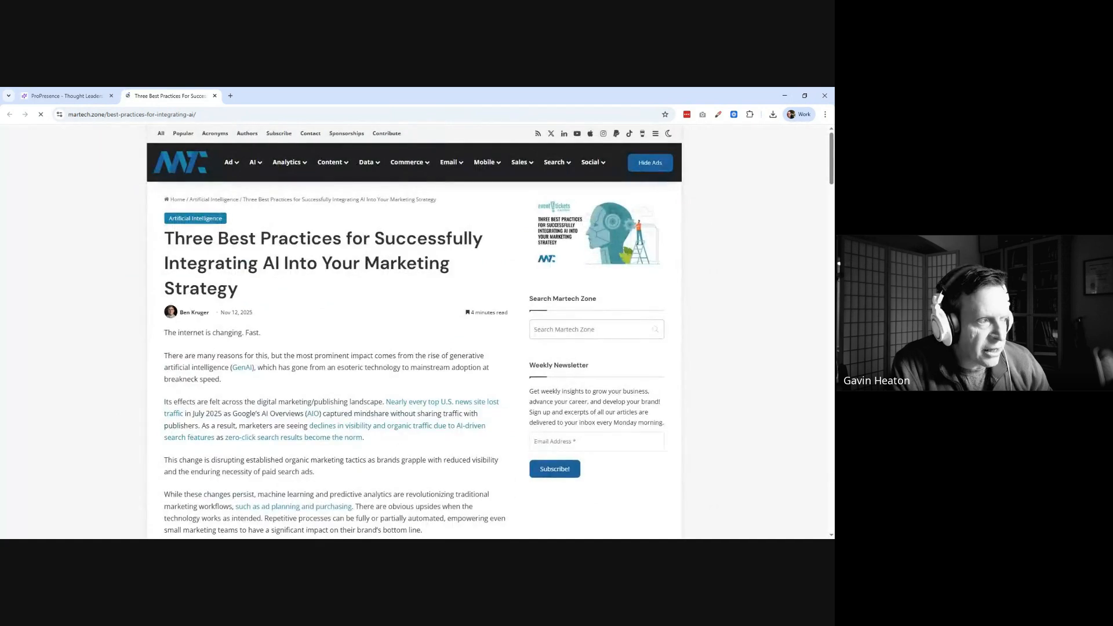
pyautogui.scroll(-3, 307, 342)
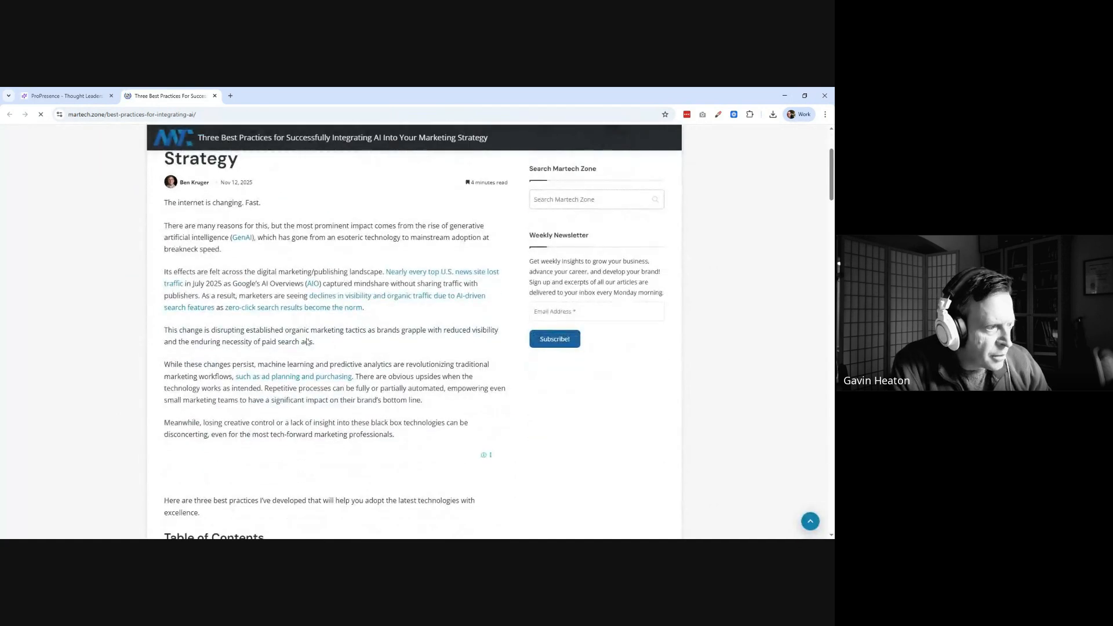
pyautogui.scroll(-4, 39, 337)
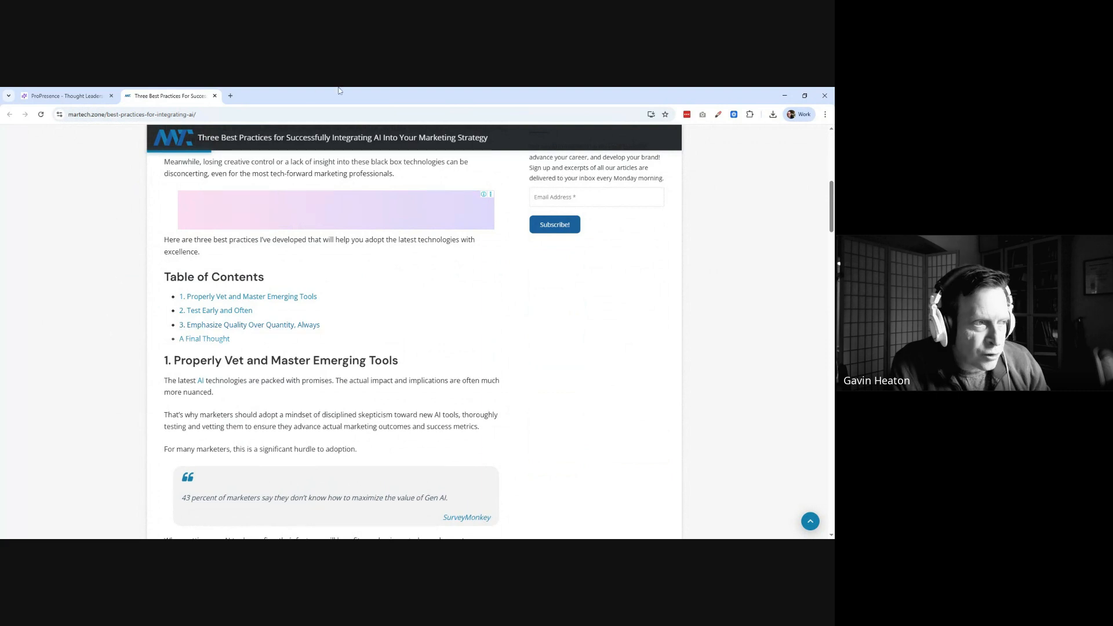
pyautogui.click(215, 95)
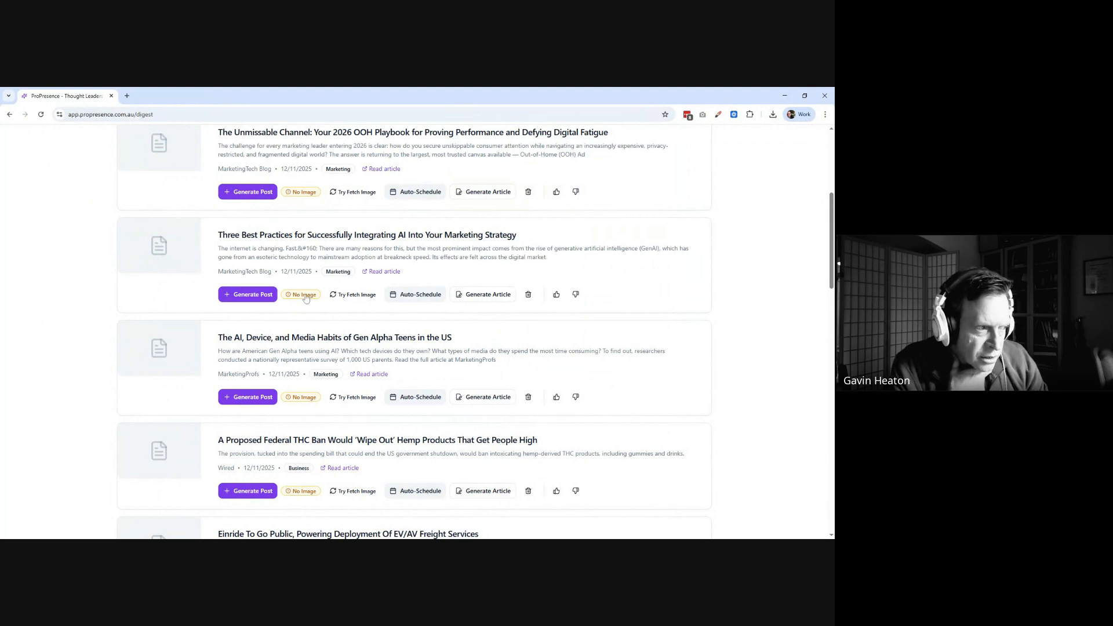
# Step: Try to fetch a preview image for the "Three Best Practices" article and start creating a post from it
pyautogui.click(354, 296)
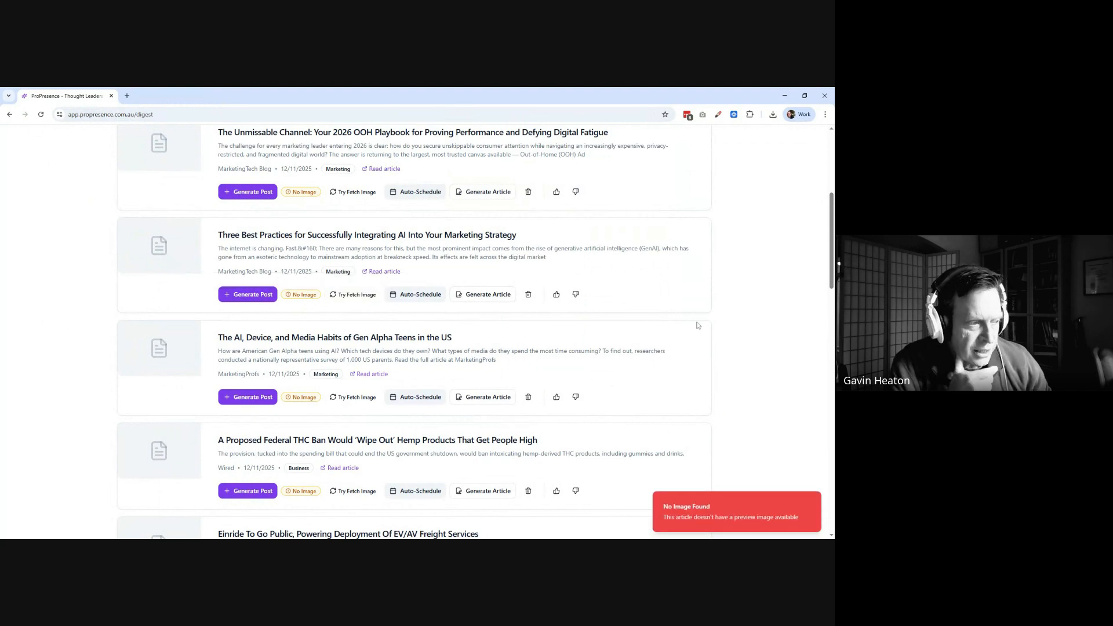
pyautogui.click(241, 295)
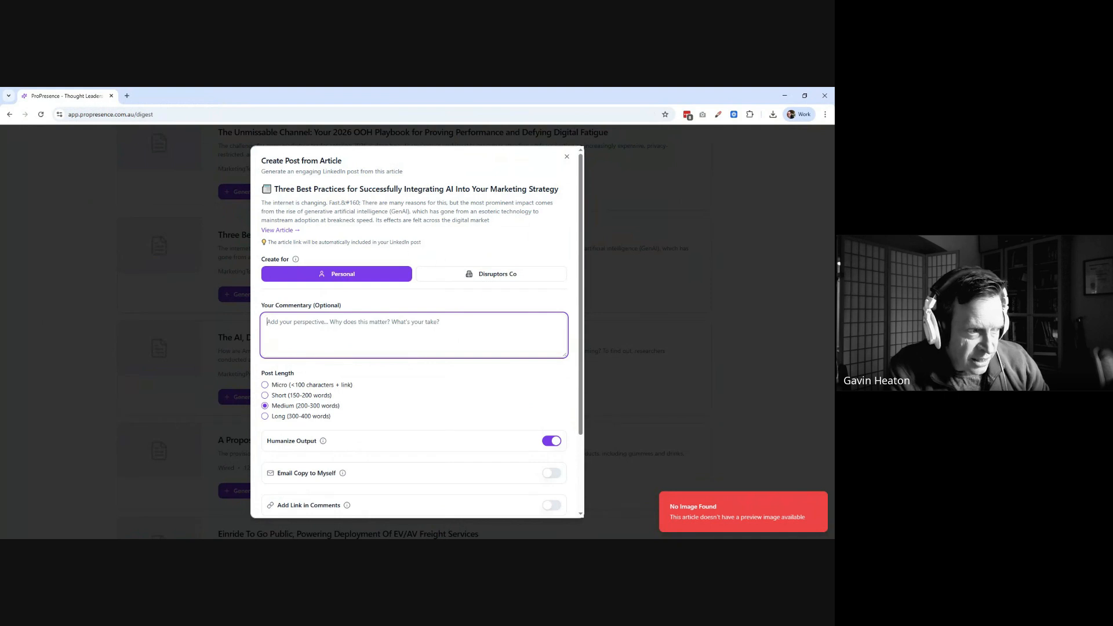
pyautogui.moveTo(384, 203); pyautogui.dragTo(446, 221)
pyautogui.click(447, 220)
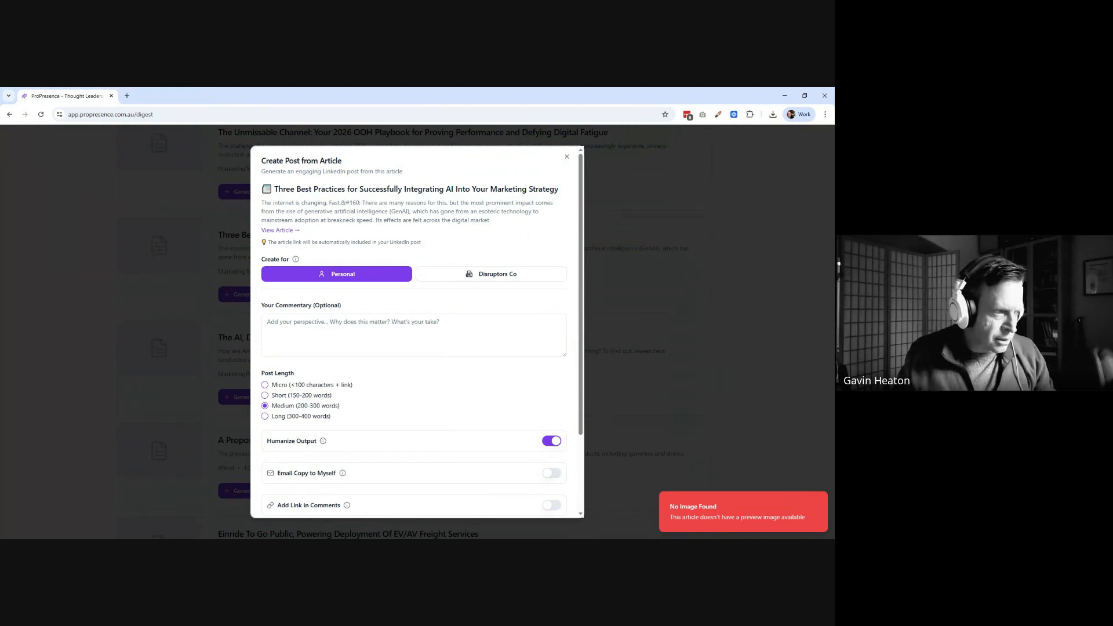
# Step: Enter the commentary "Focus on the use of human in the loop intervention in the process of generating marketing content using AI"
pyautogui.click(413, 335)
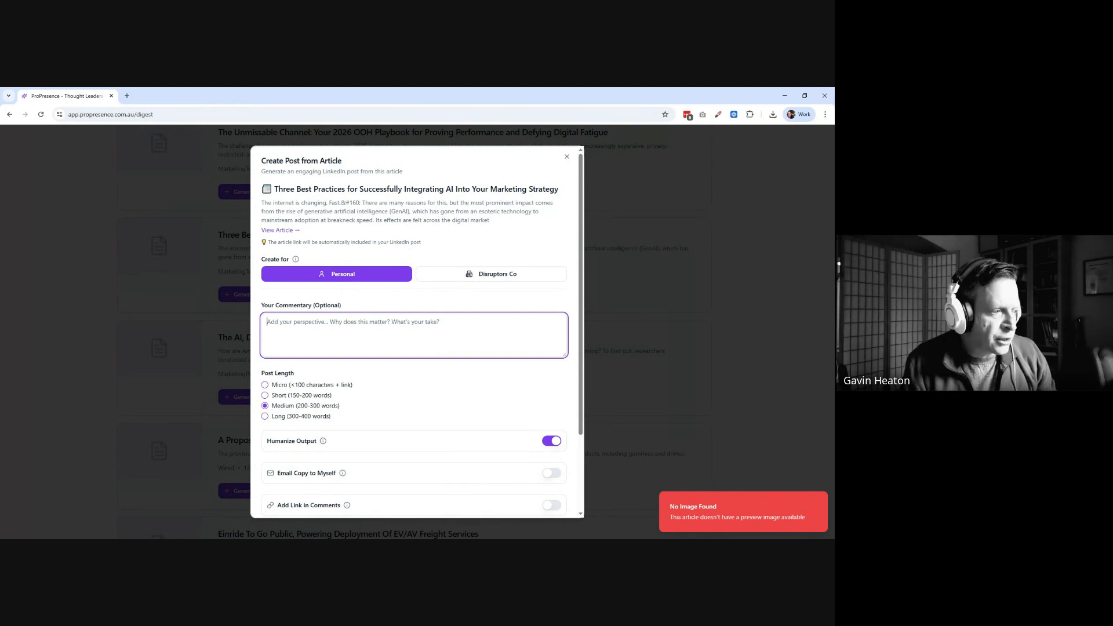
pyautogui.write('Focs on')
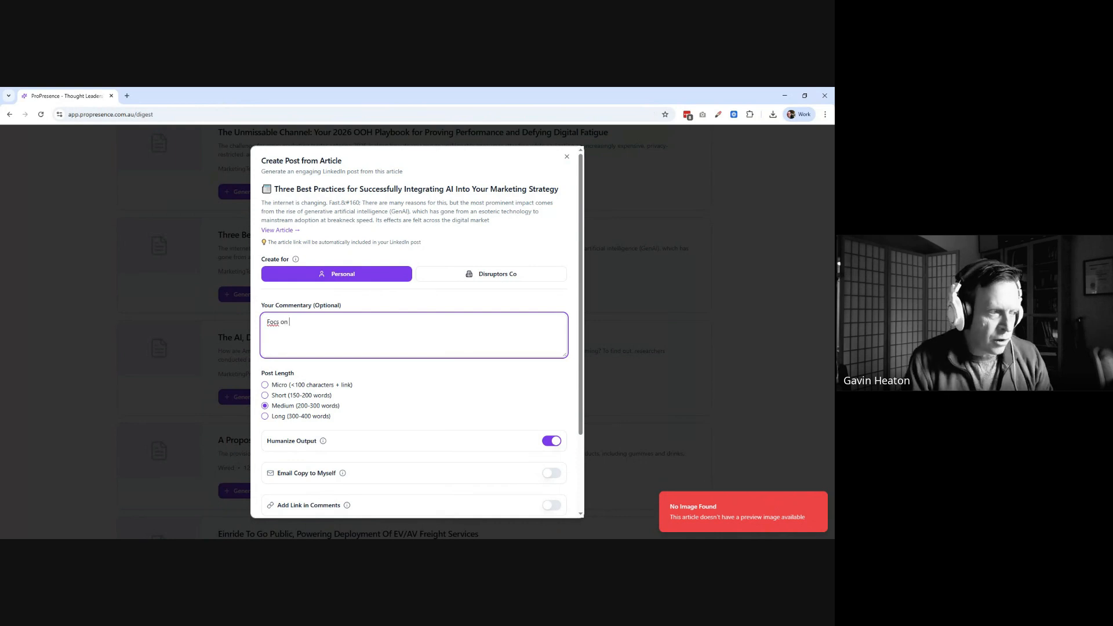
pyautogui.press('BackSpace')
pyautogui.press('BackSpace')
pyautogui.press('BackSpace')
pyautogui.press('BackSpace')
pyautogui.press('BackSpace')
pyautogui.write('us o')
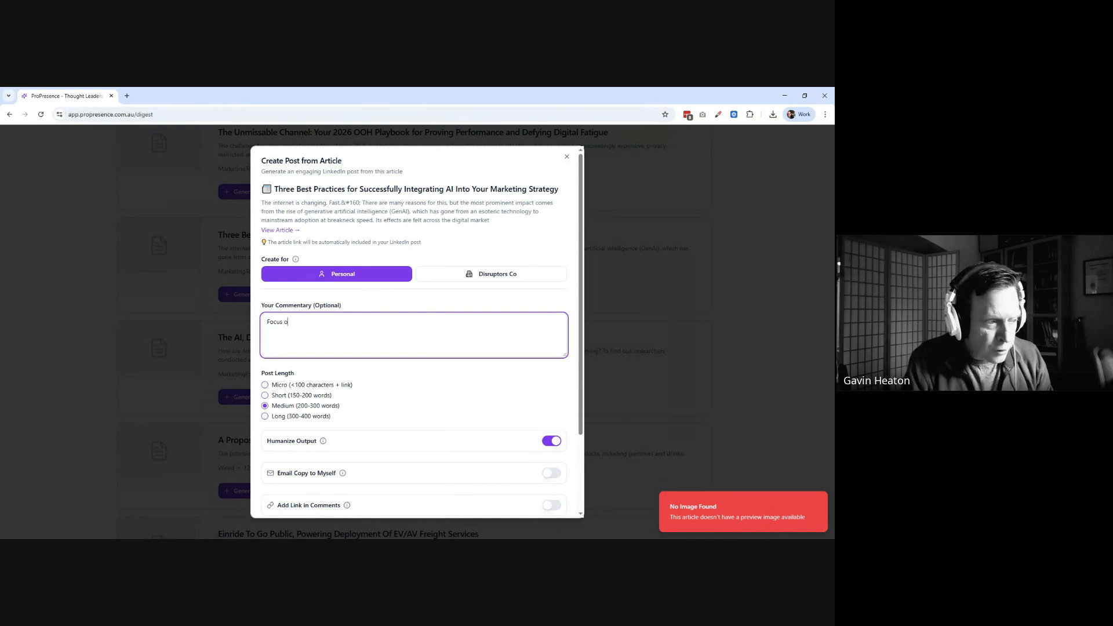
pyautogui.write('n the')
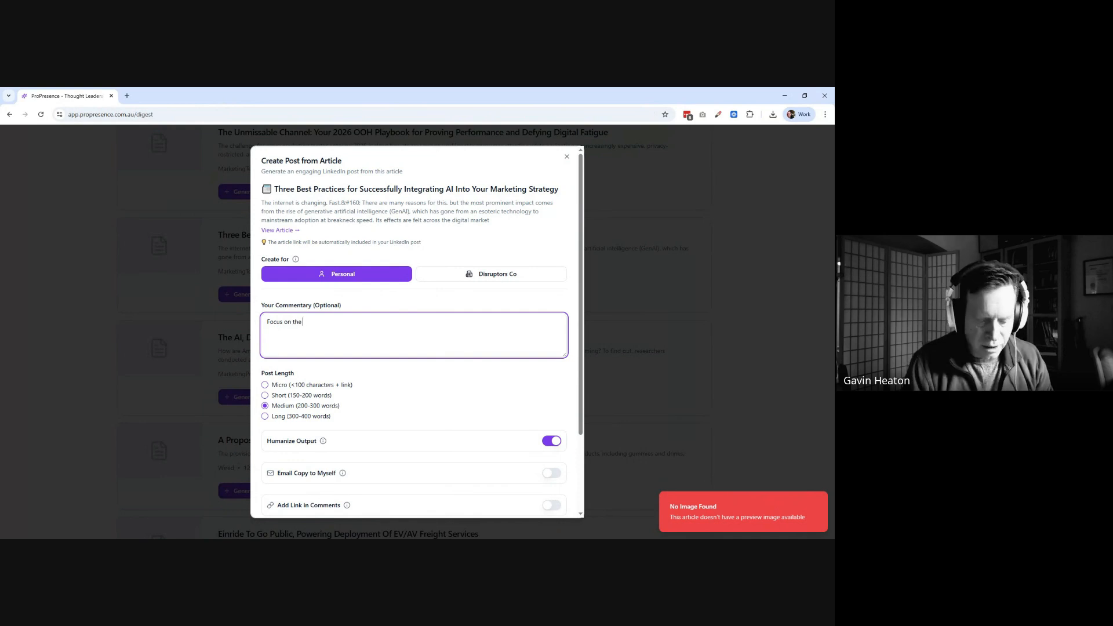
pyautogui.write(' use of ')
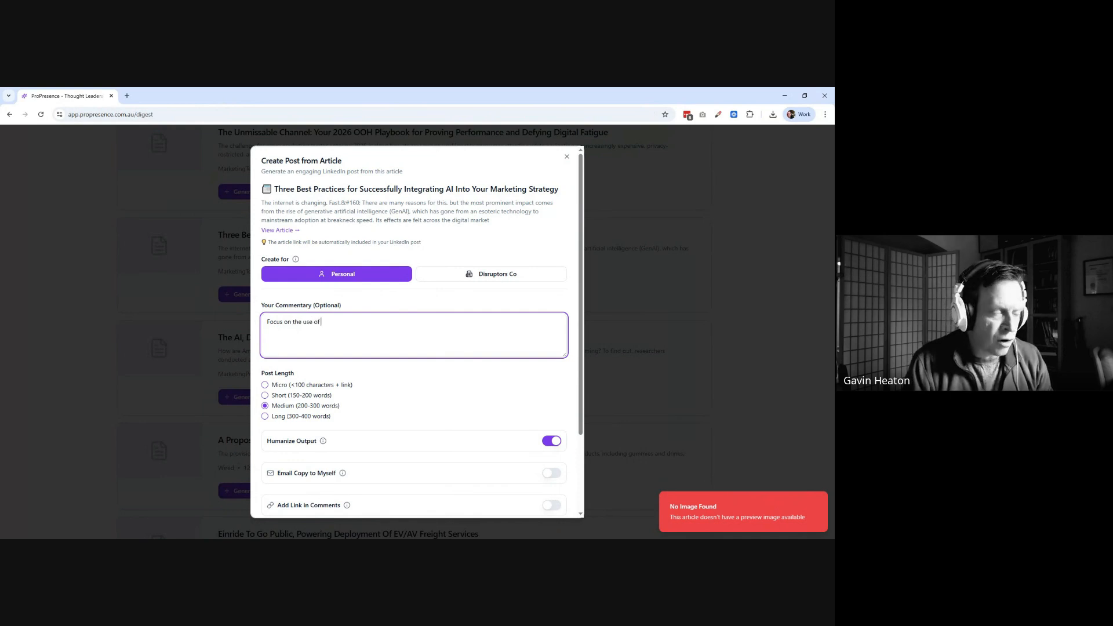
pyautogui.write('hi')
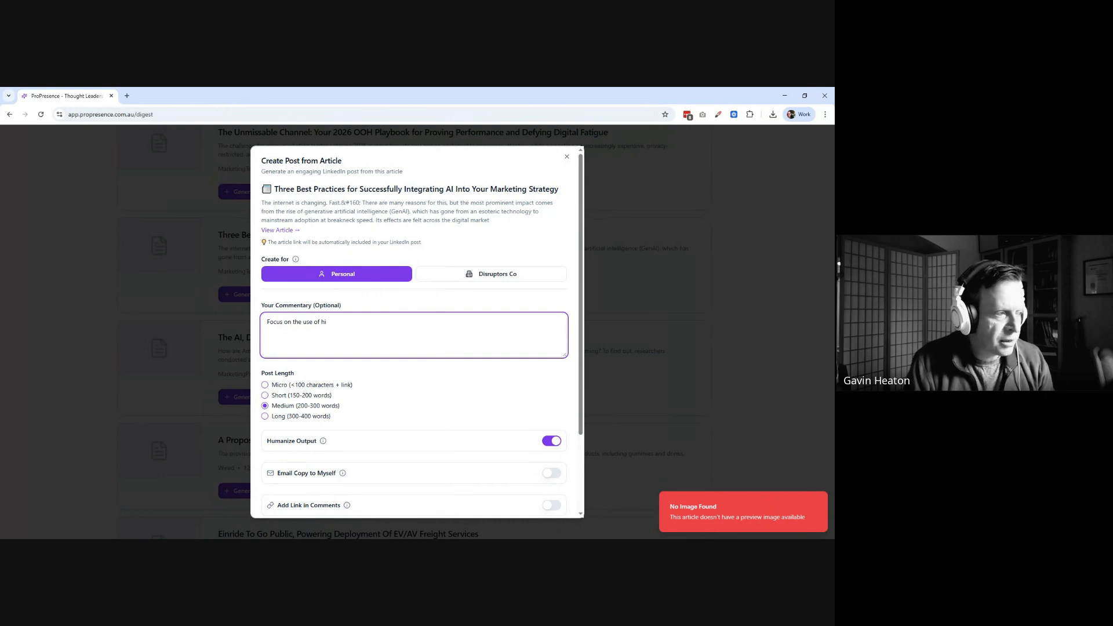
pyautogui.write('e')
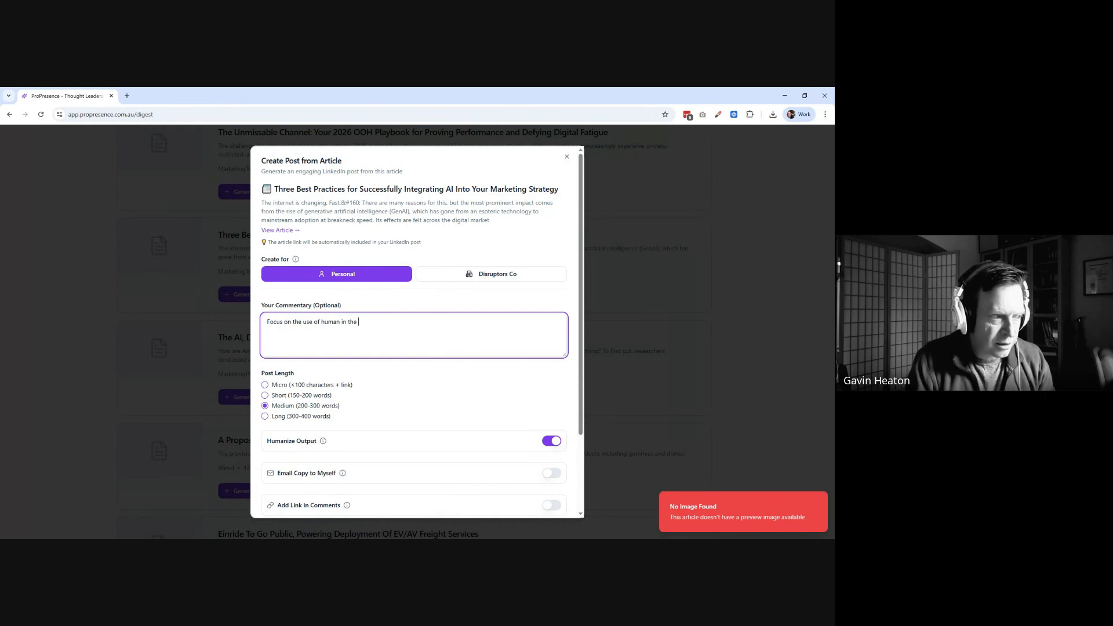
pyautogui.write('uman in the loop interv')
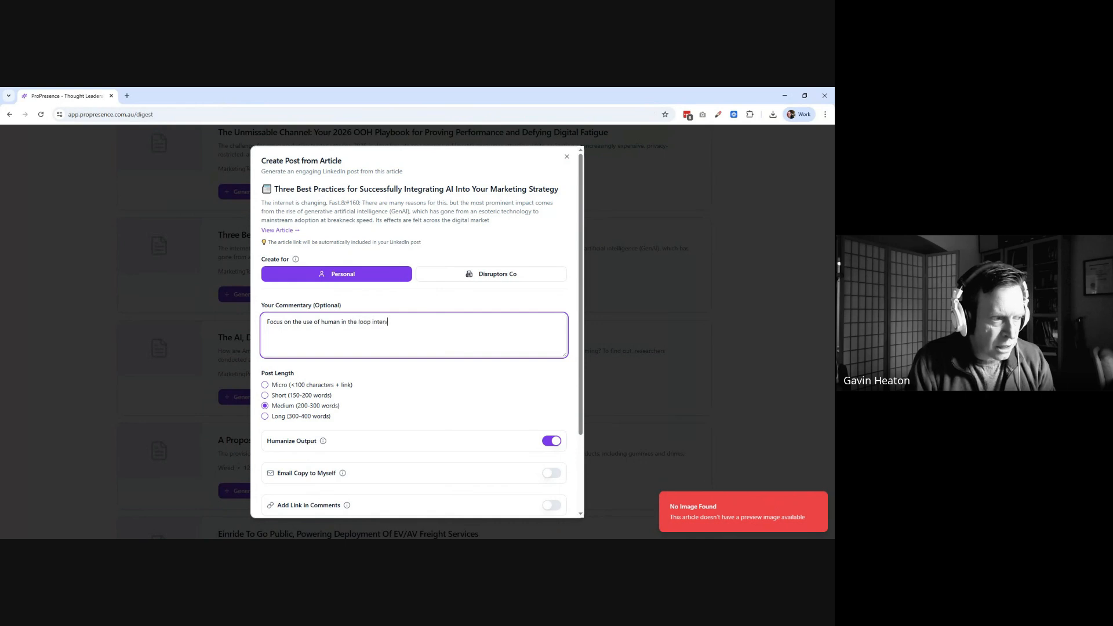
pyautogui.write('ention in the pro')
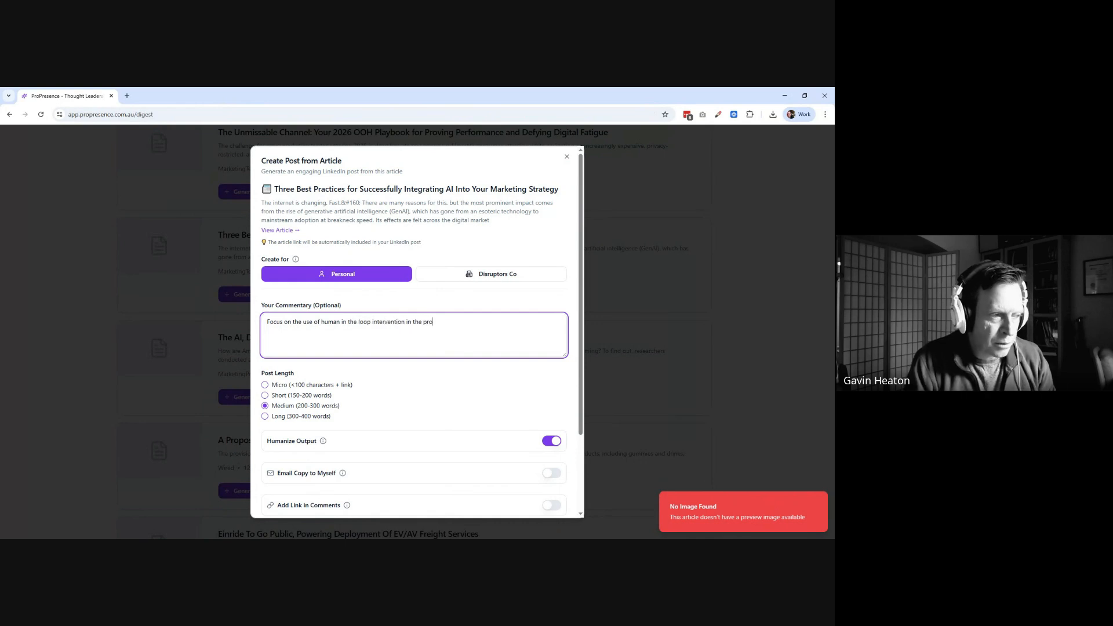
pyautogui.write('cess of ')
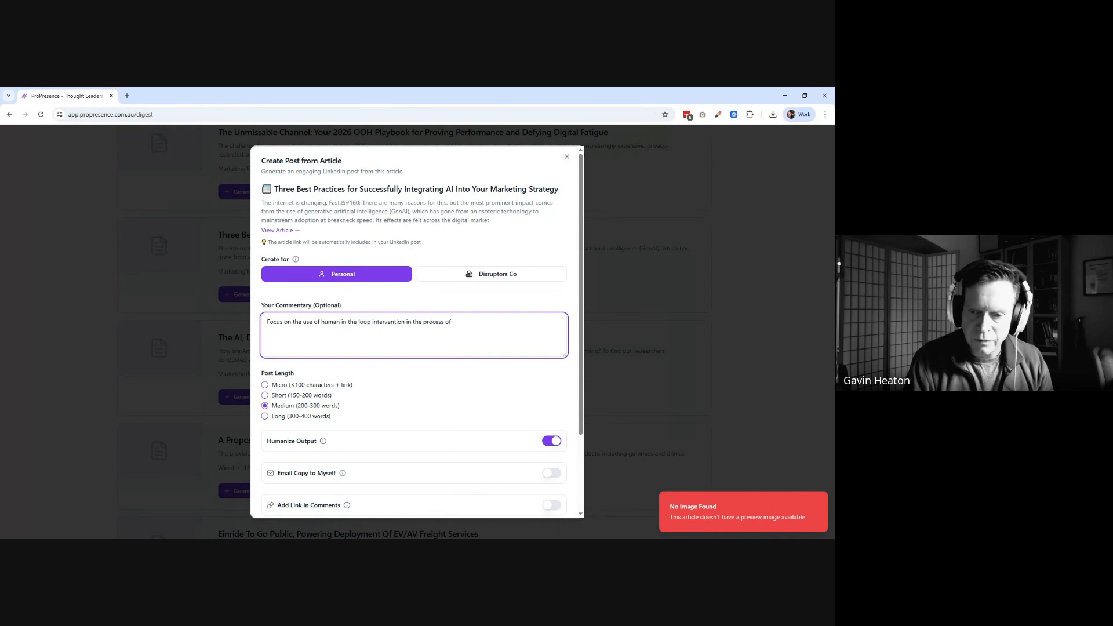
pyautogui.write('generating ')
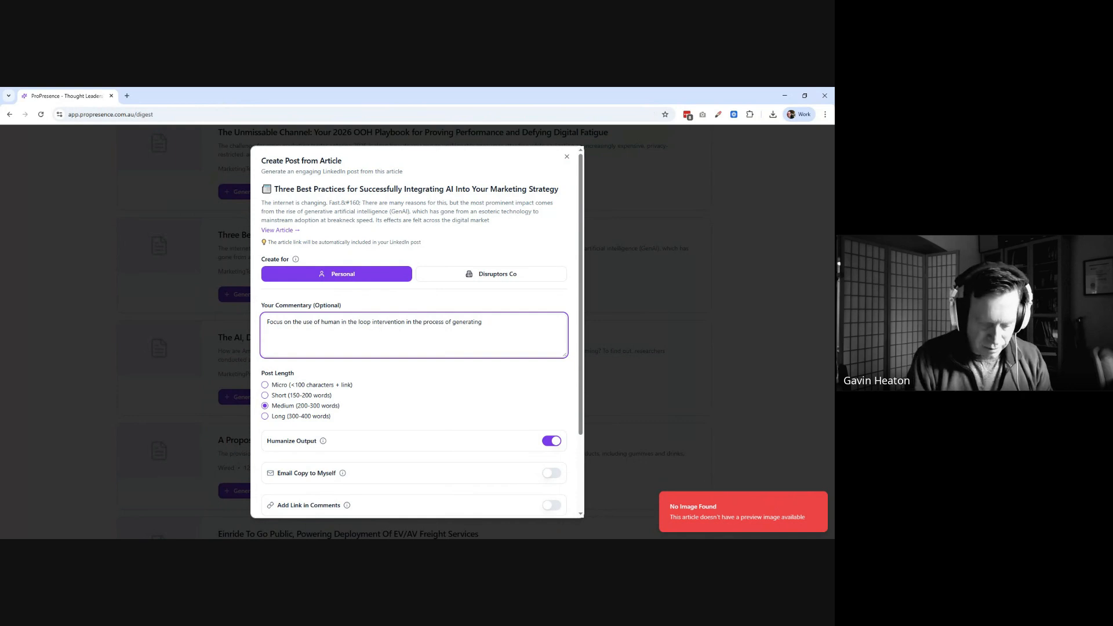
pyautogui.write('marketing content ')
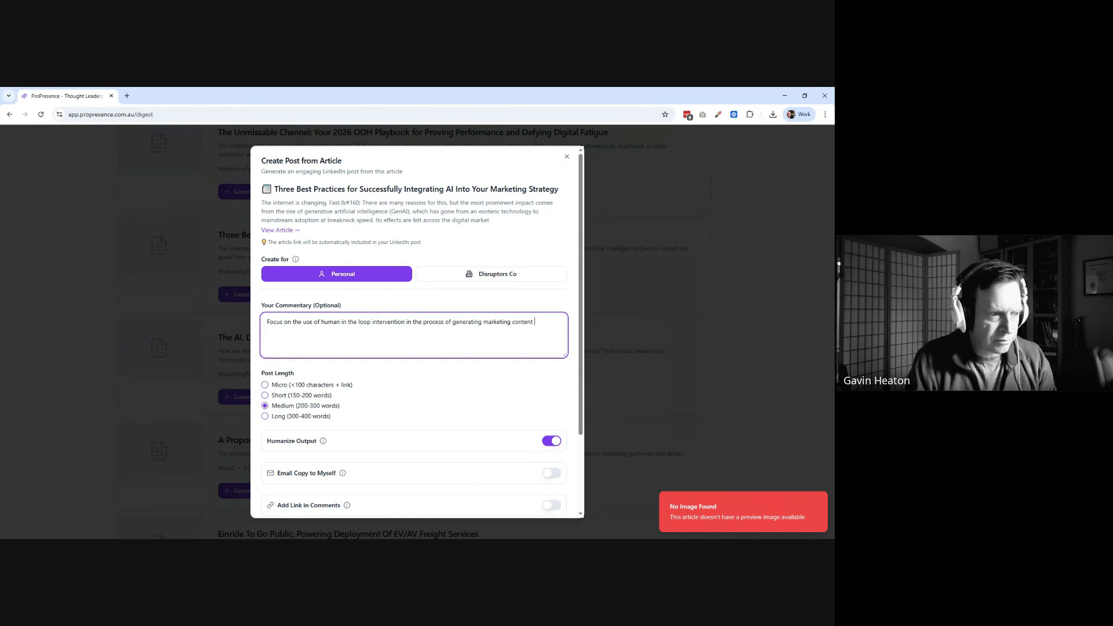
pyautogui.write('using AI')
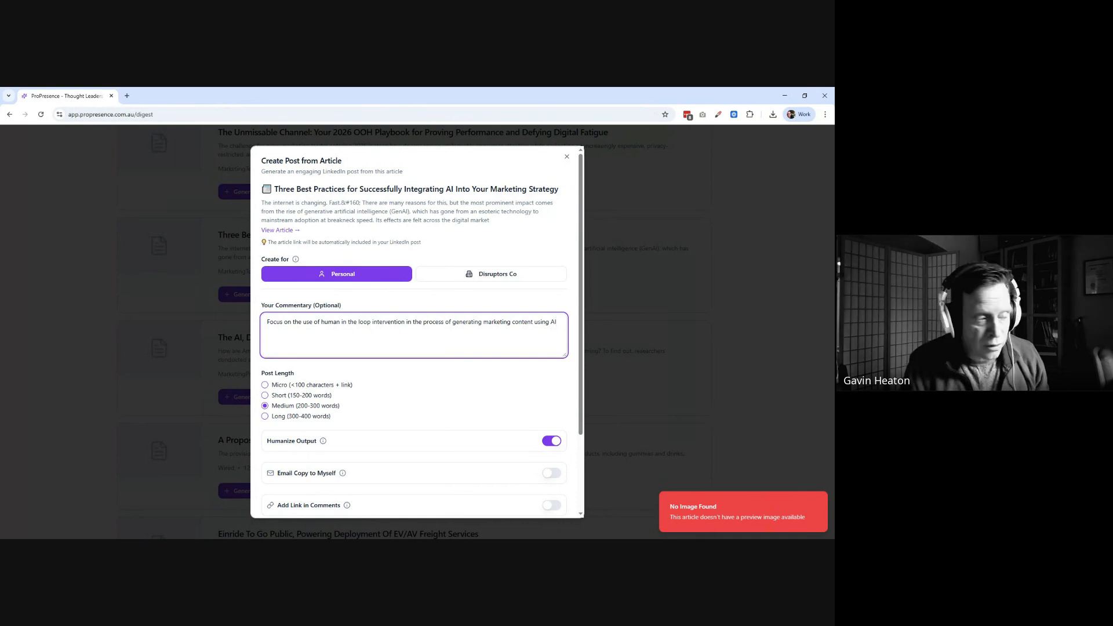
# Step: Turn on adding the link in comments and upload the black-and-white illustration of a woman as the custom post image
pyautogui.scroll(-3, 383, 393)
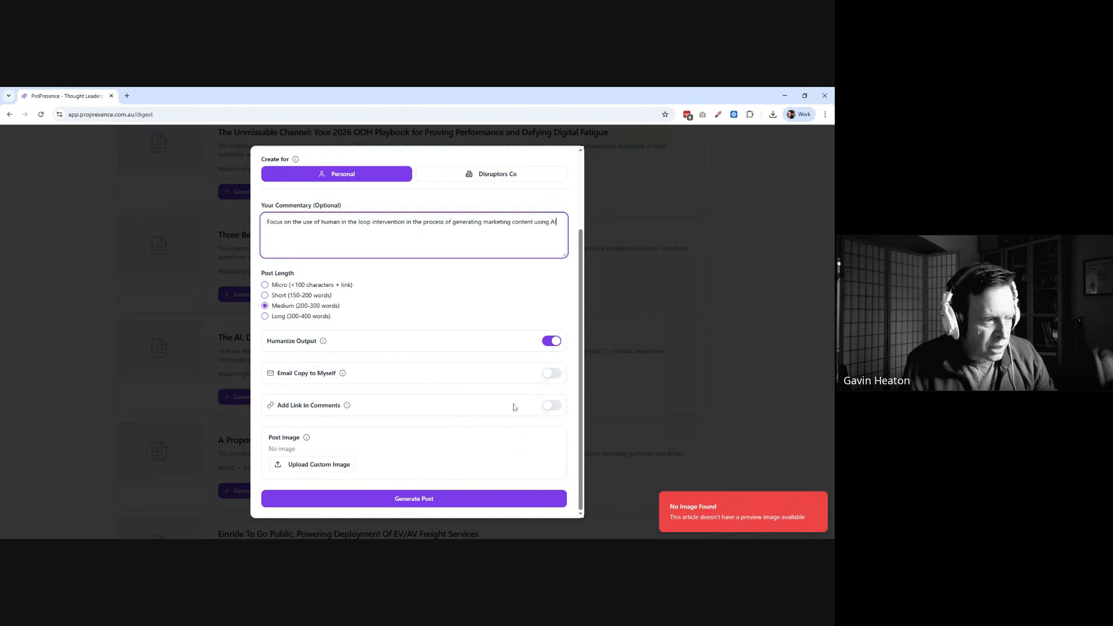
pyautogui.click(553, 406)
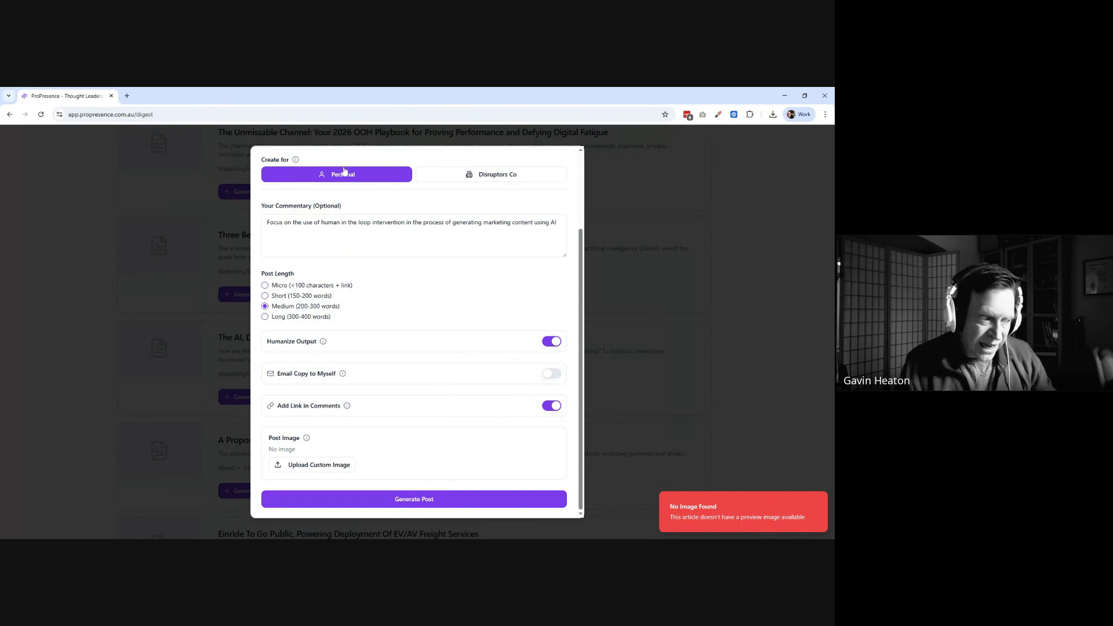
pyautogui.click(323, 468)
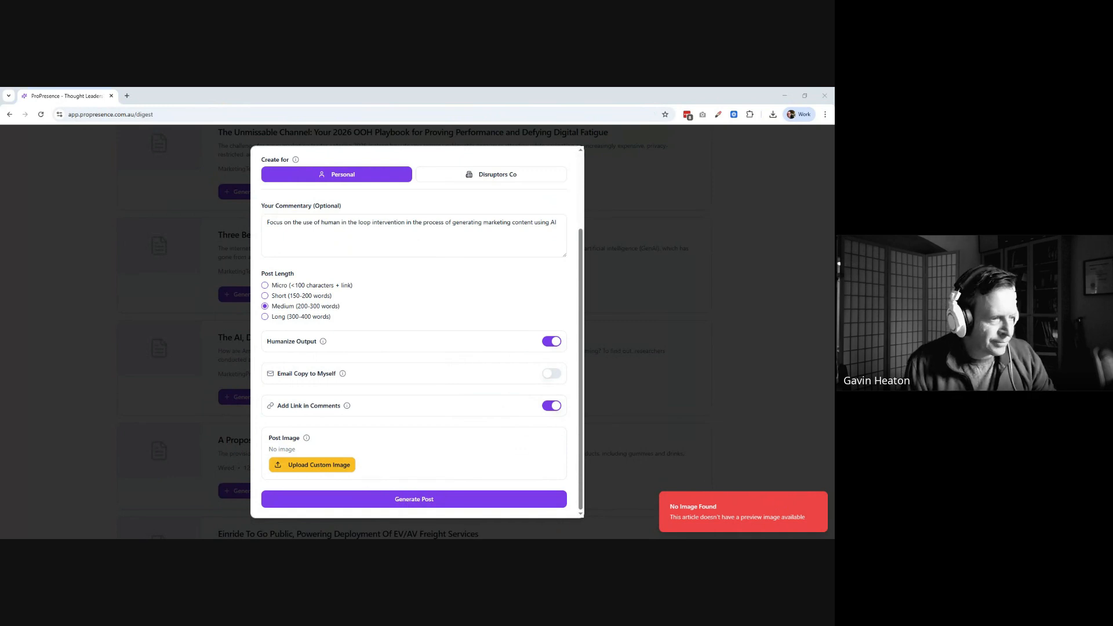
pyautogui.press('Return')
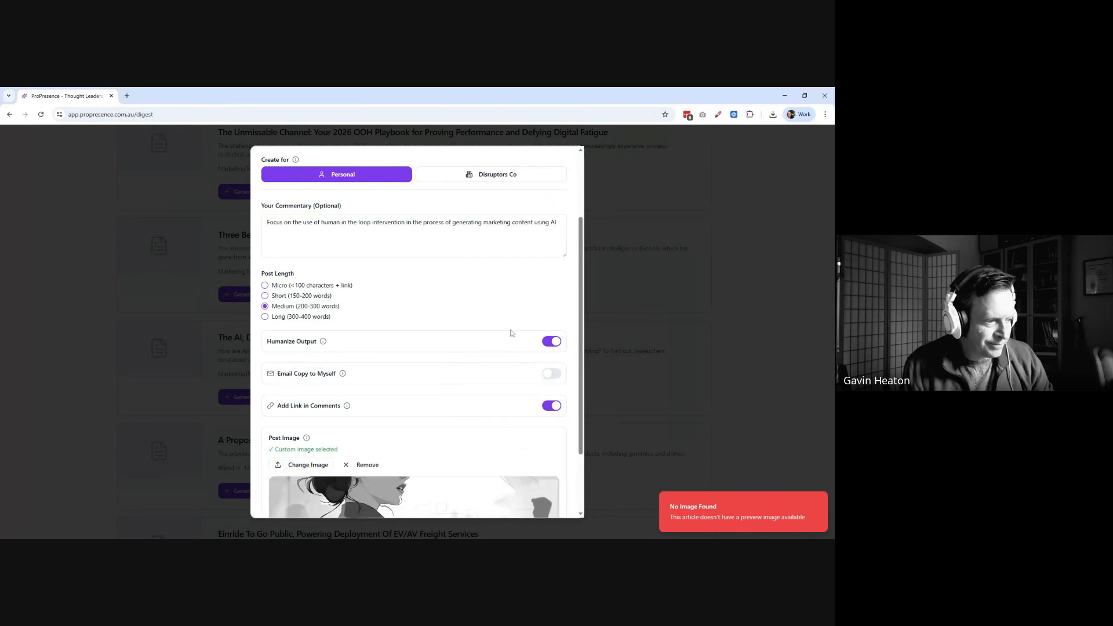
pyautogui.scroll(-2, 509, 331)
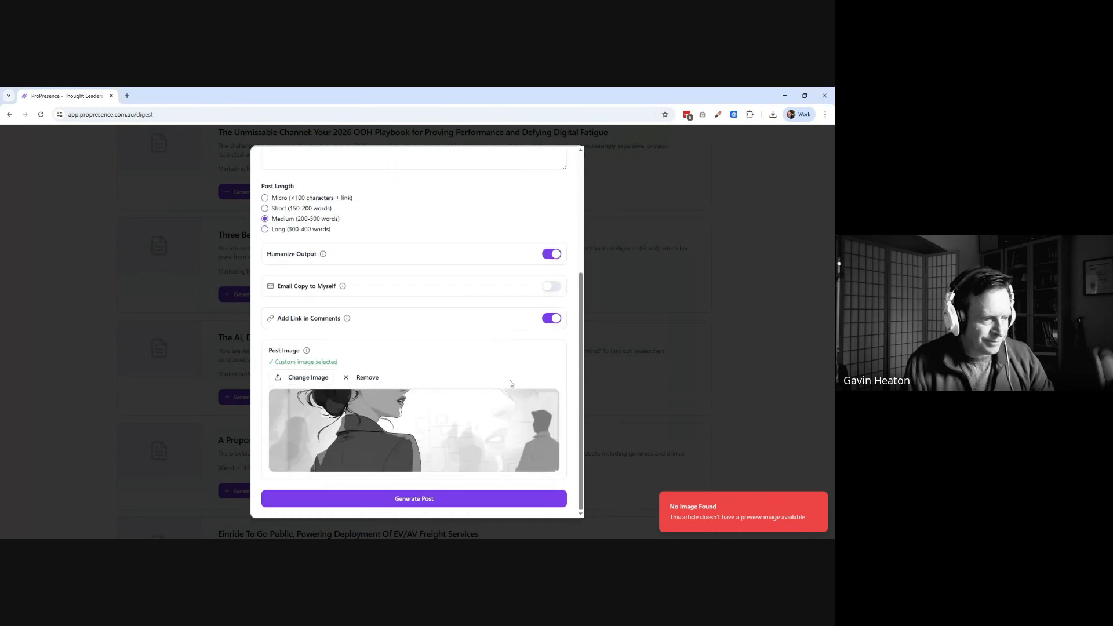
# Step: Generate the post from the article and review the draft in its preview
pyautogui.click(446, 506)
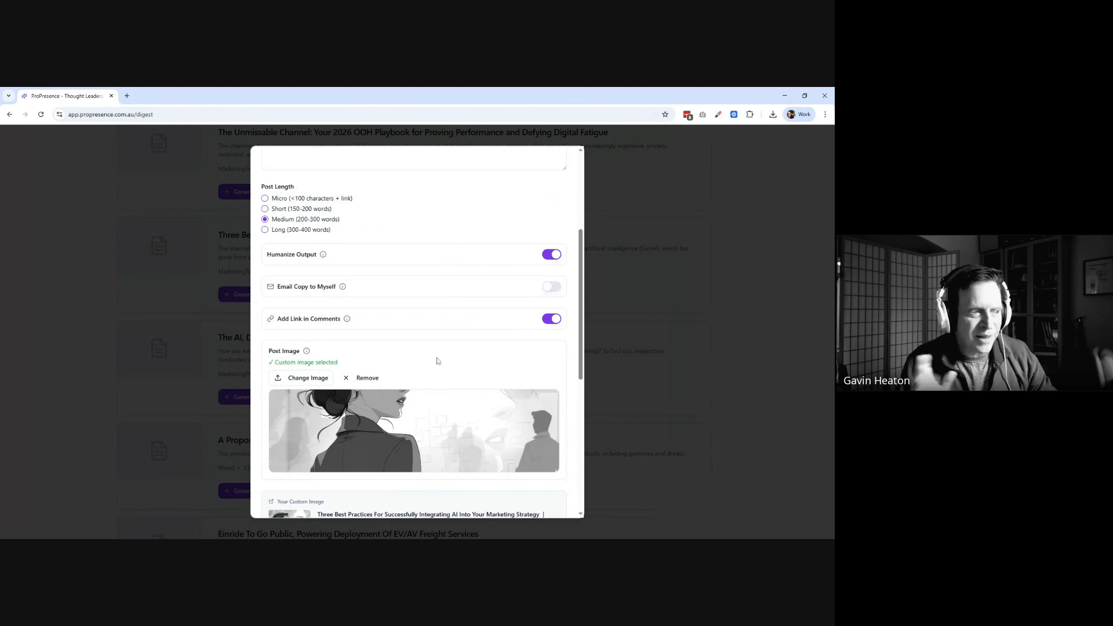
pyautogui.scroll(-5, 434, 362)
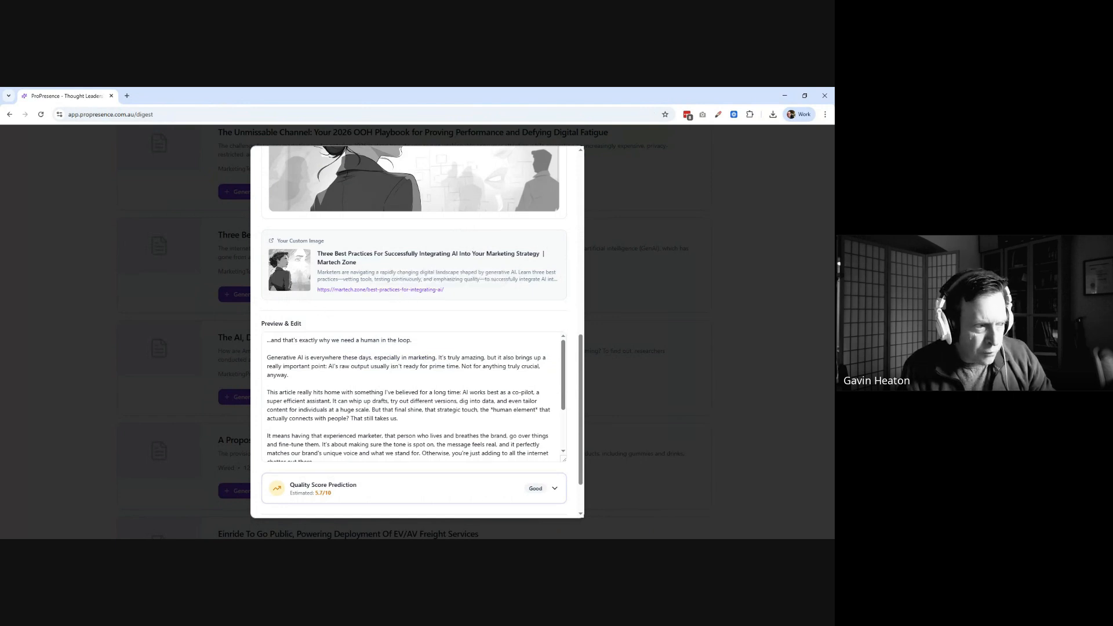
# Step: Insert a space after the opening ellipsis in the draft and review the text through to its closing sentence
pyautogui.scroll(2, 360, 403)
pyautogui.click(268, 435)
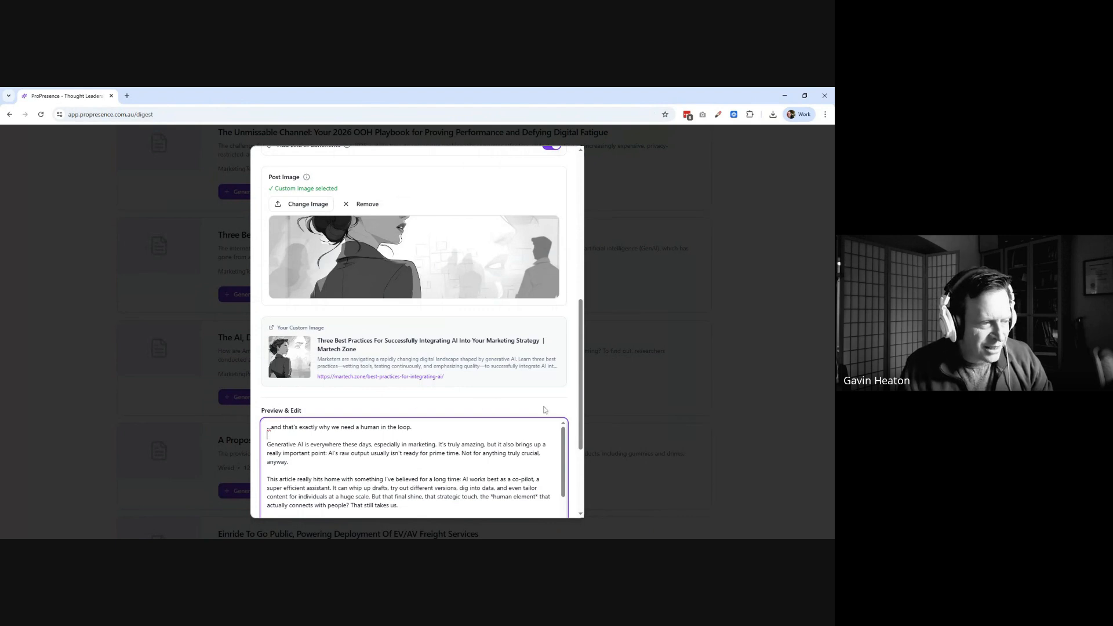
pyautogui.scroll(-3, 546, 410)
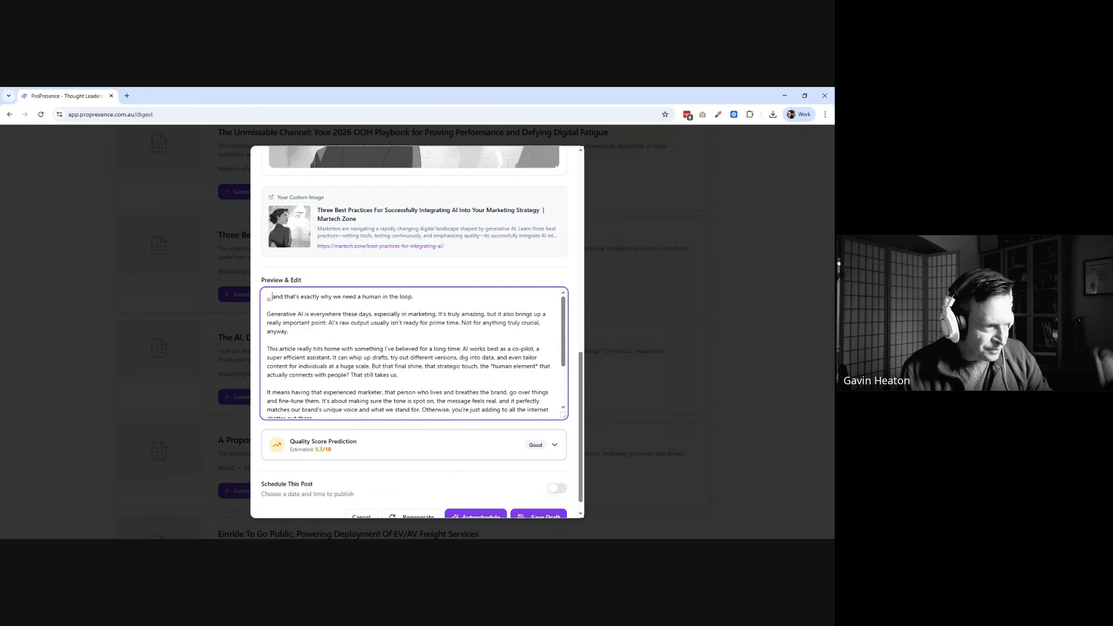
pyautogui.scroll(-2, 414, 354)
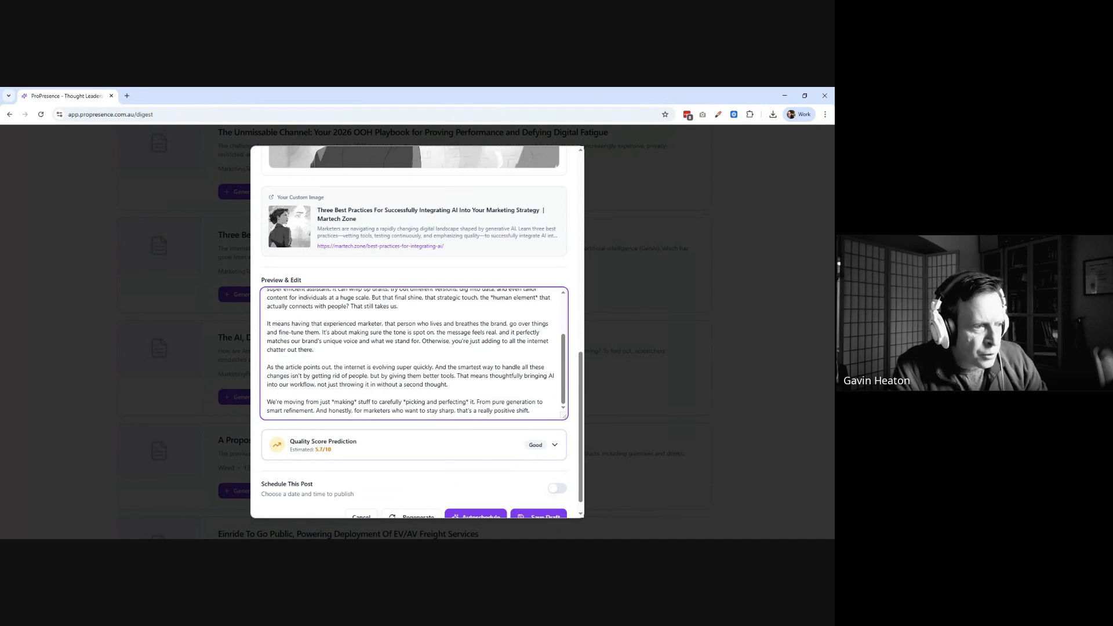
pyautogui.scroll(-1, 416, 330)
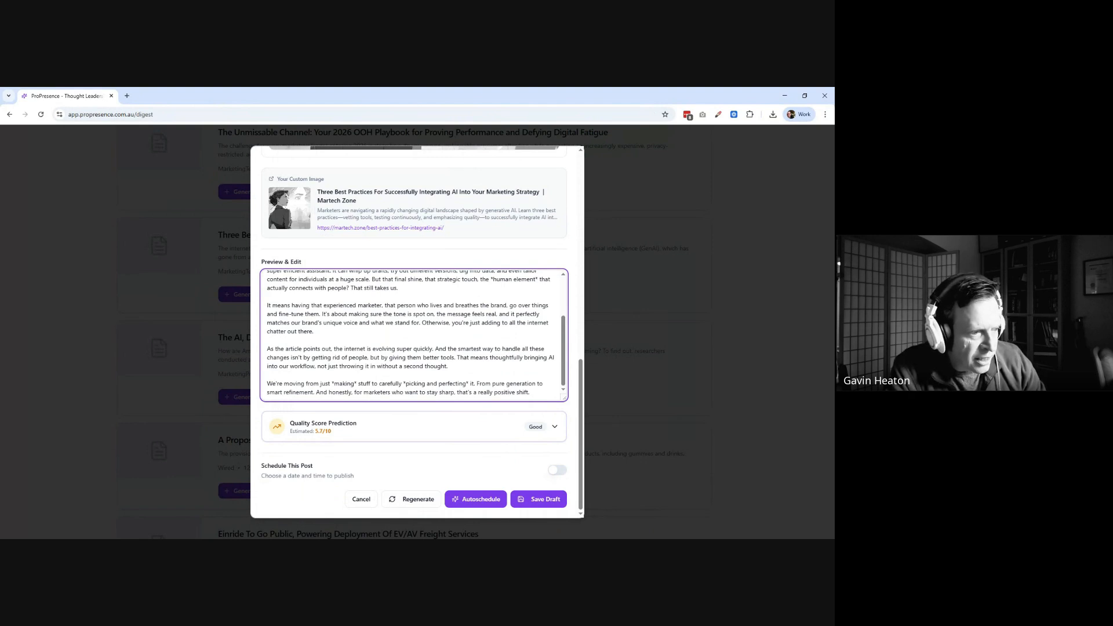
pyautogui.moveTo(424, 392); pyautogui.dragTo(490, 393)
pyautogui.click(501, 392)
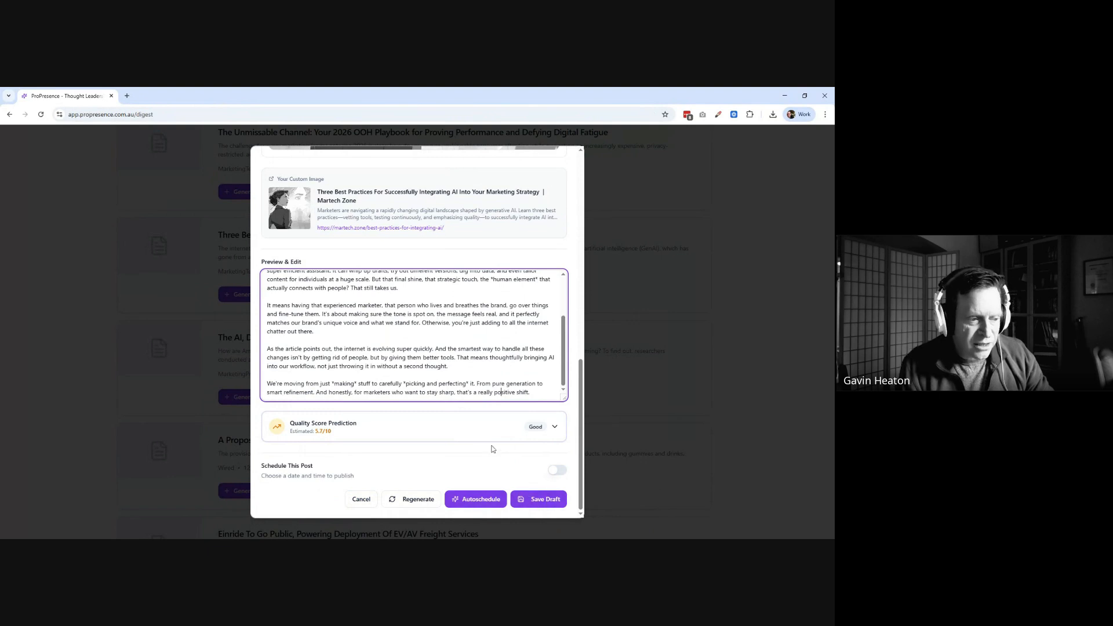
# Step: Schedule the post for November 15th, 2025 at 09:00 AM
pyautogui.click(558, 471)
pyautogui.click(557, 470)
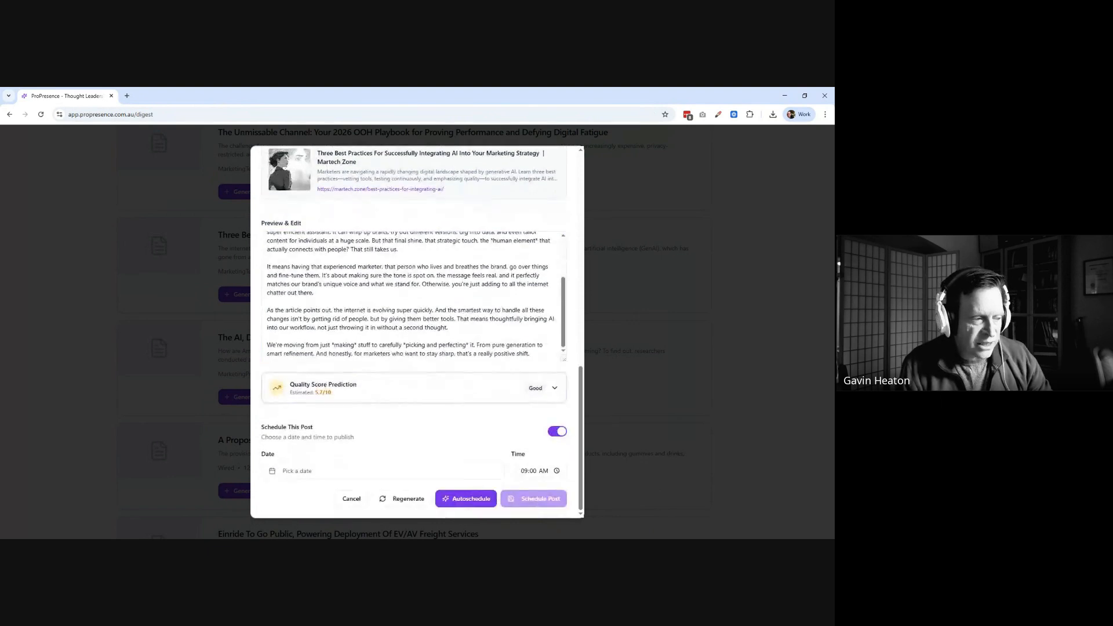
pyautogui.click(294, 471)
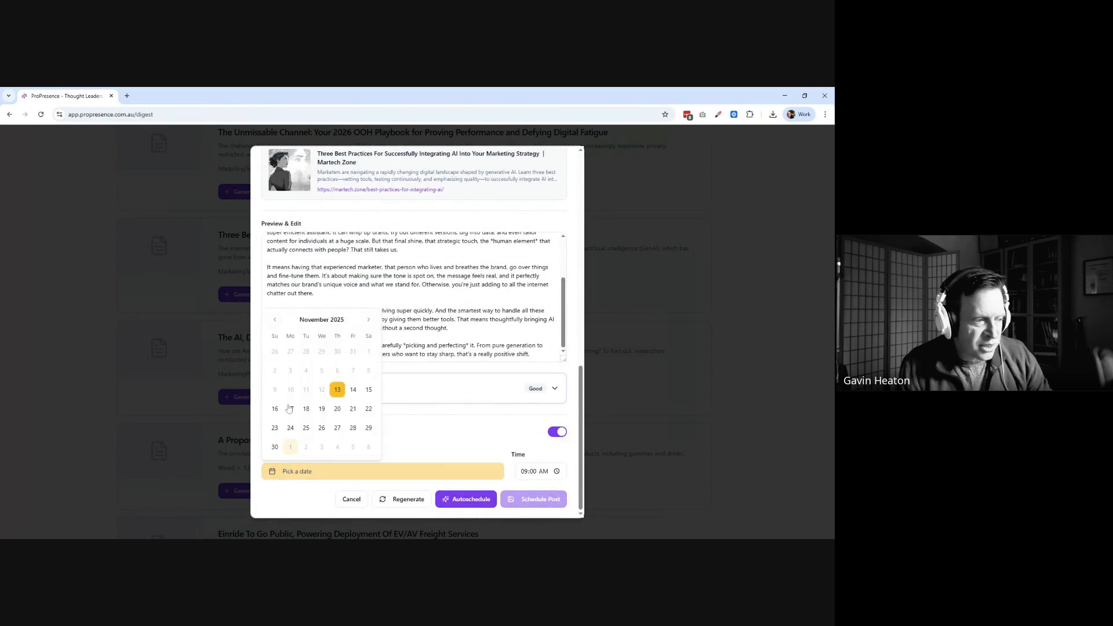
pyautogui.click(369, 390)
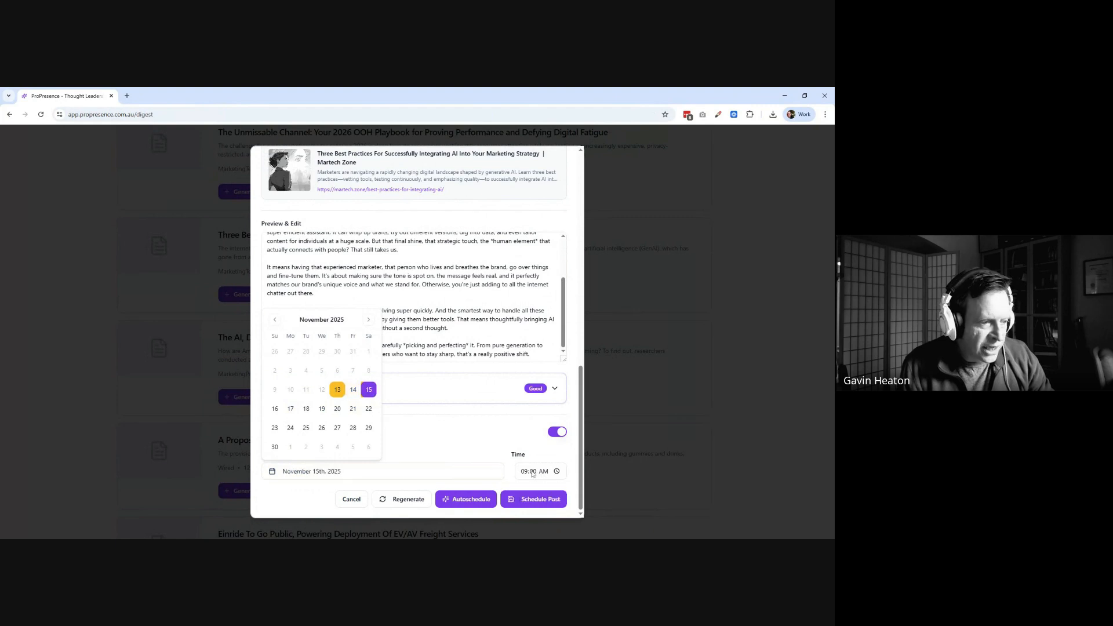
pyautogui.click(449, 447)
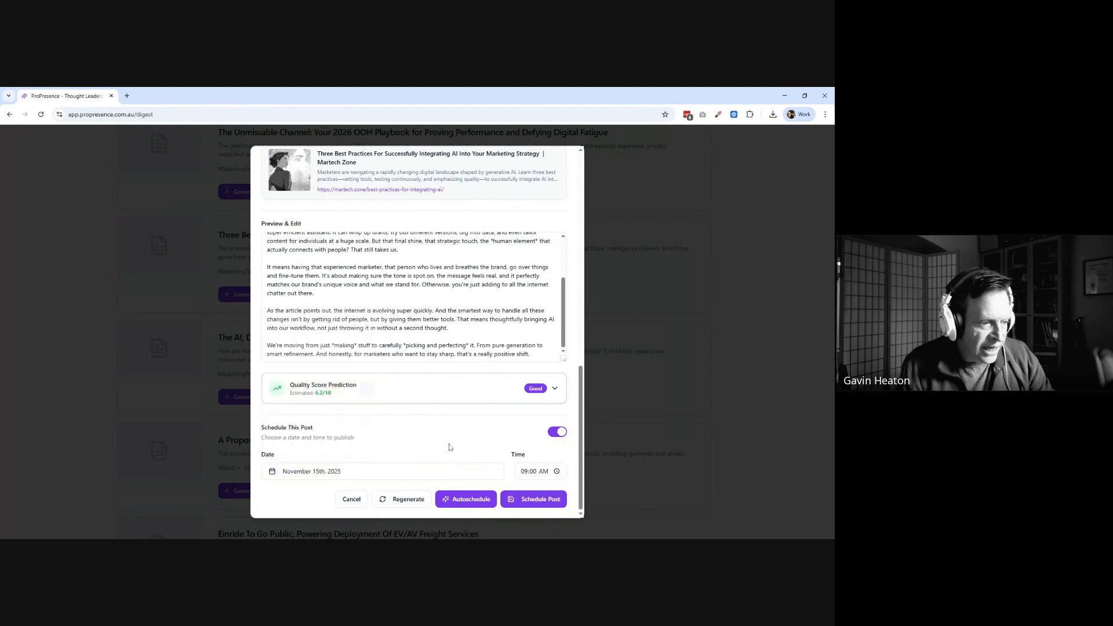
pyautogui.click(524, 502)
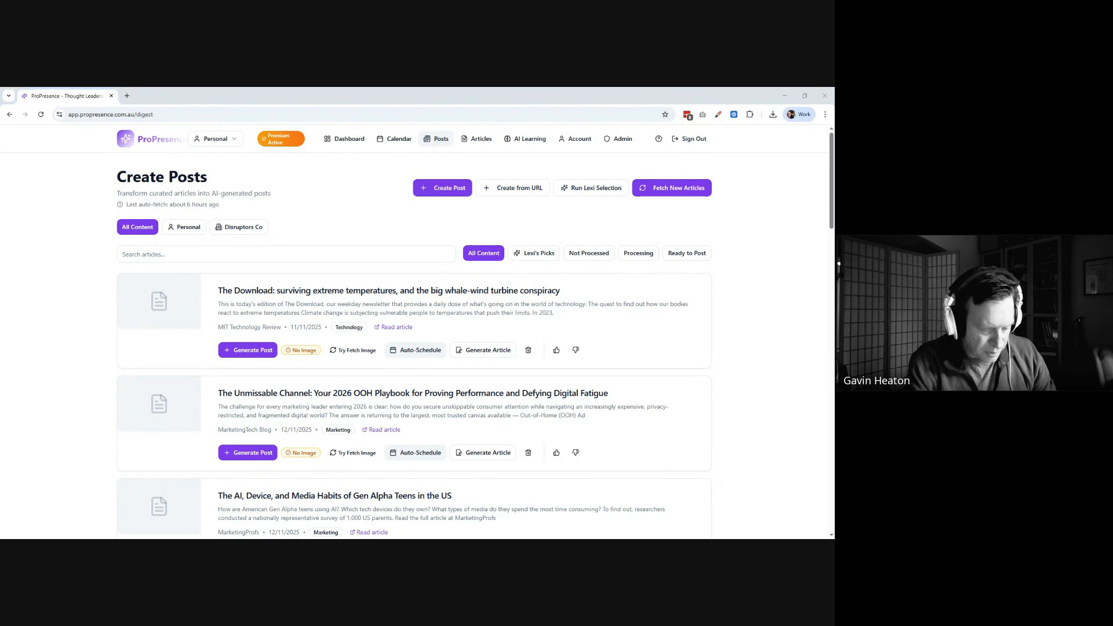
pyautogui.click(500, 188)
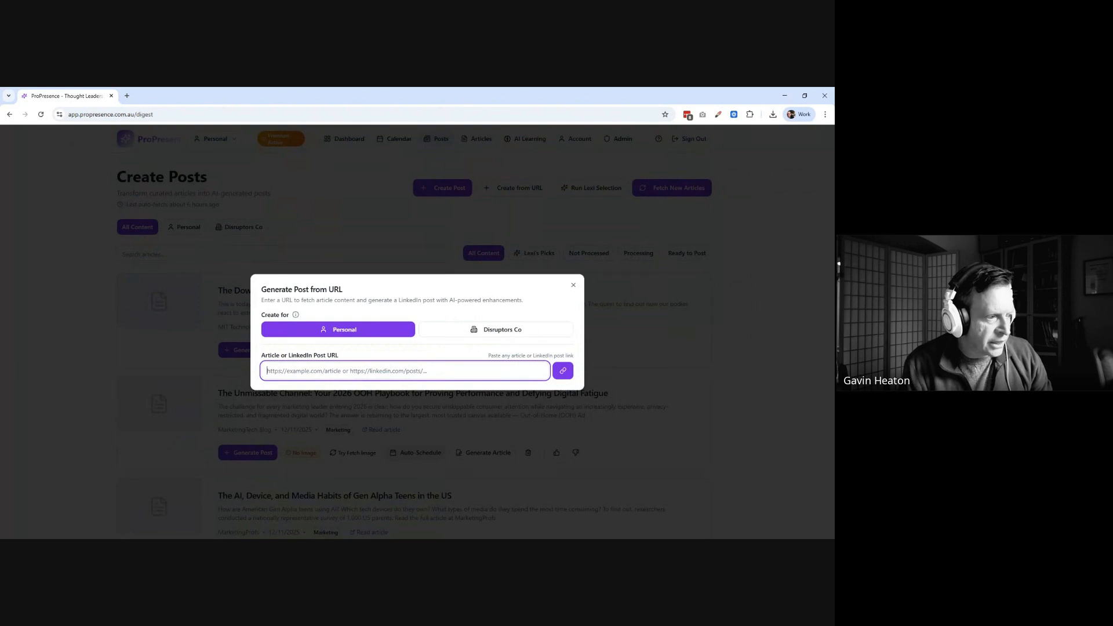
pyautogui.write('https://disruptorsco.com/project/dh04-universal-pitch-deck/')
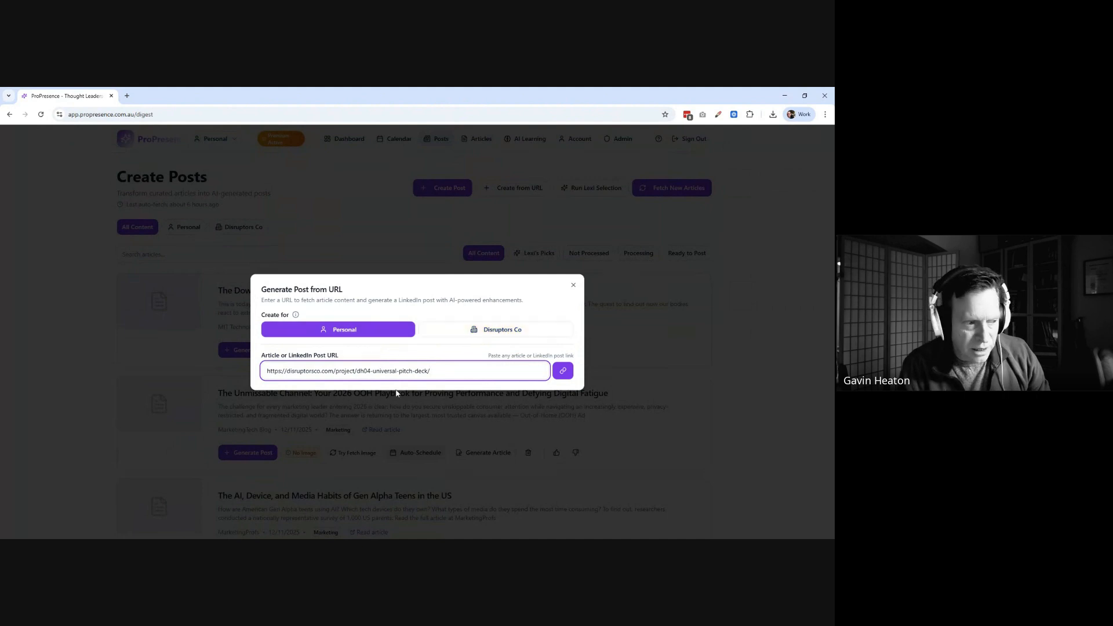
pyautogui.click(563, 371)
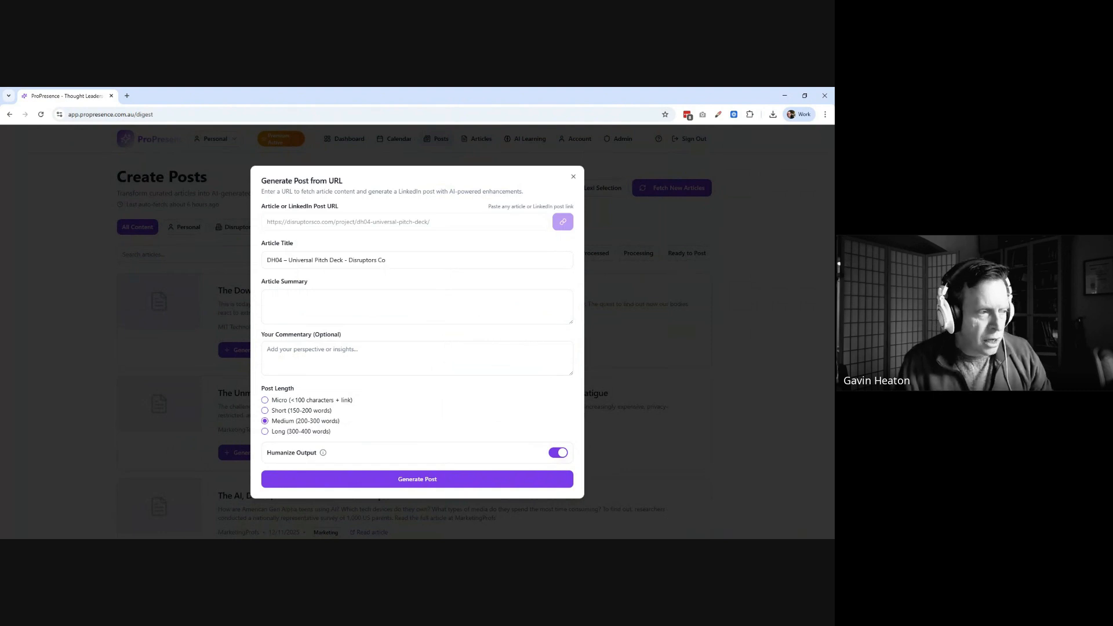
# Step: Paste the copied description of the Universal Pitch Deck as a simple, highly concentrated slide deck into the commentary and remove its stray line breaks
pyautogui.click(348, 305)
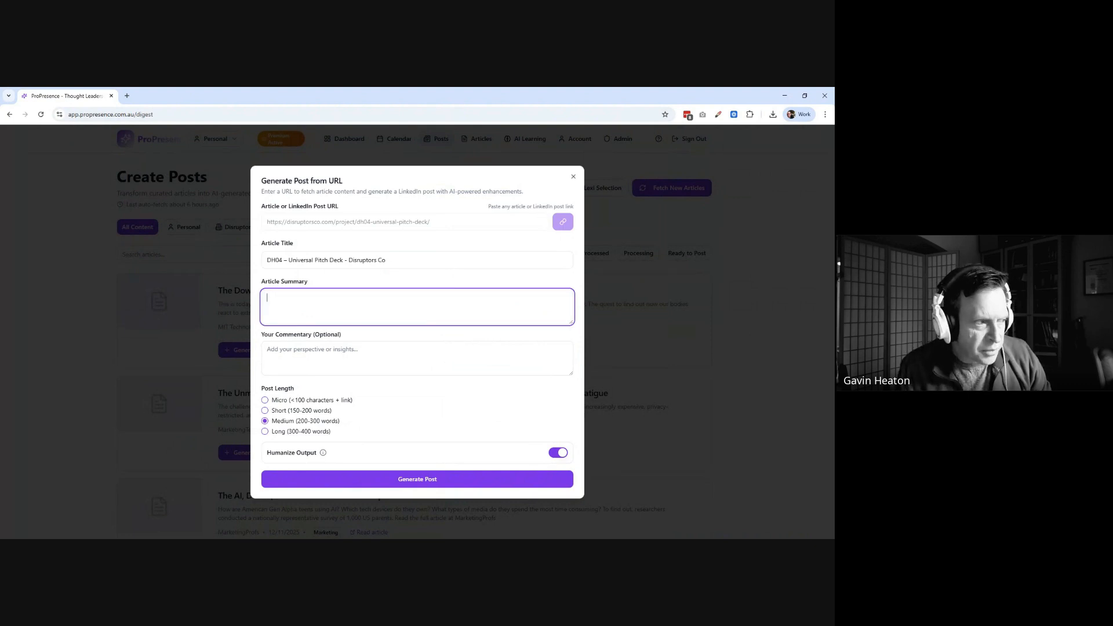
pyautogui.click(348, 357)
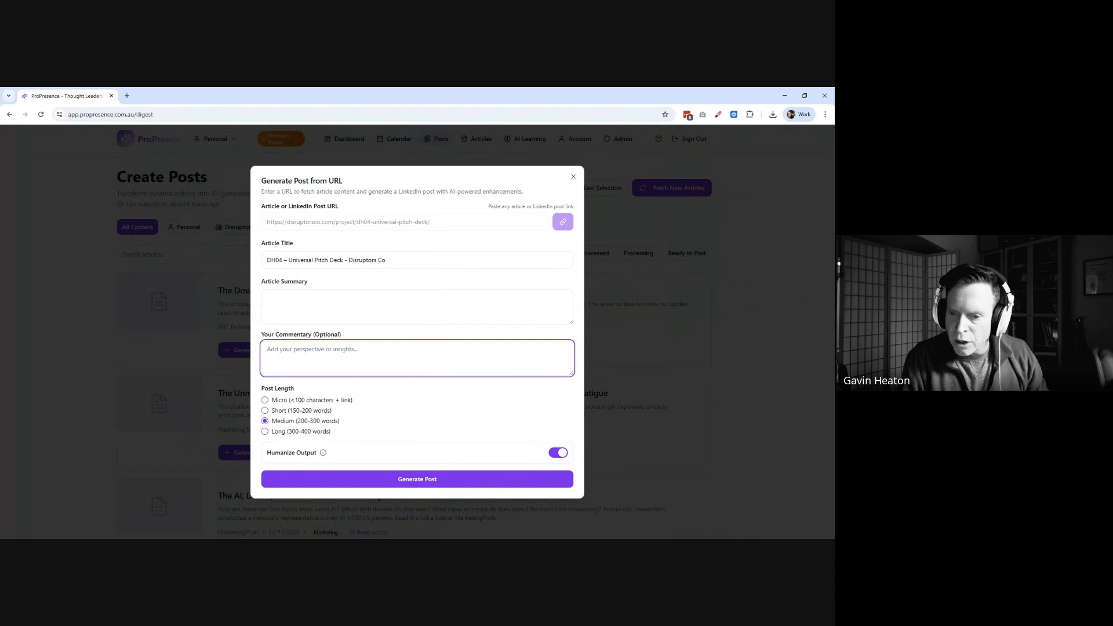
pyautogui.hotkey('alt', 'Tab')
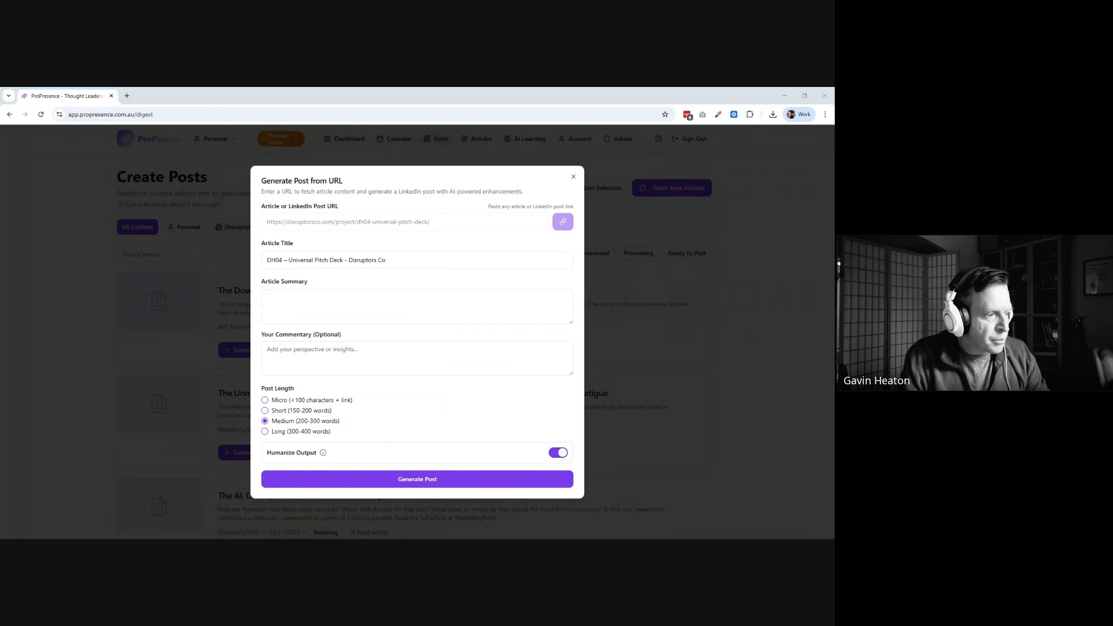
pyautogui.hotkey('alt', 'Tab')
pyautogui.hotkey('ctrl', 'v')
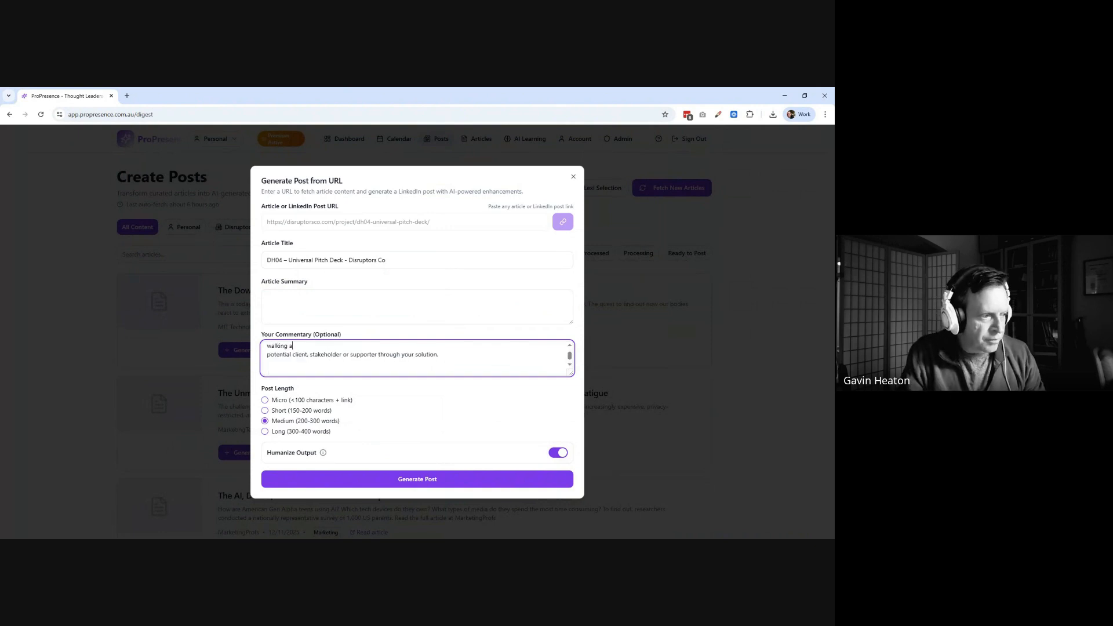
pyautogui.press('BackSpace')
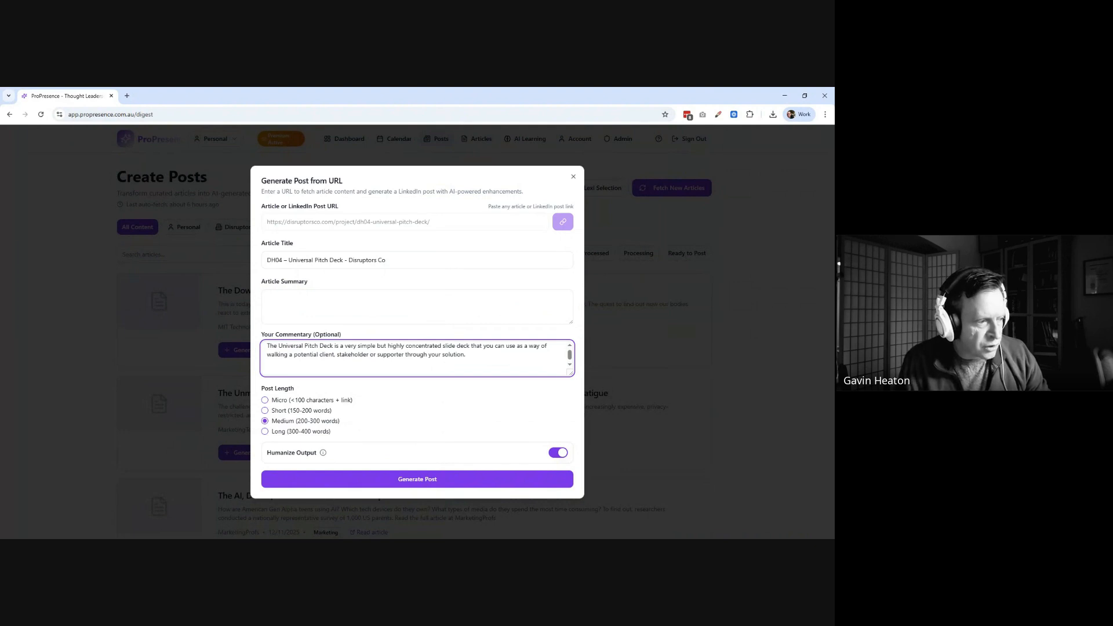
# Step: Set the post length to Short (150-200 words), generate the pitch deck post and review its draft
pyautogui.click(265, 410)
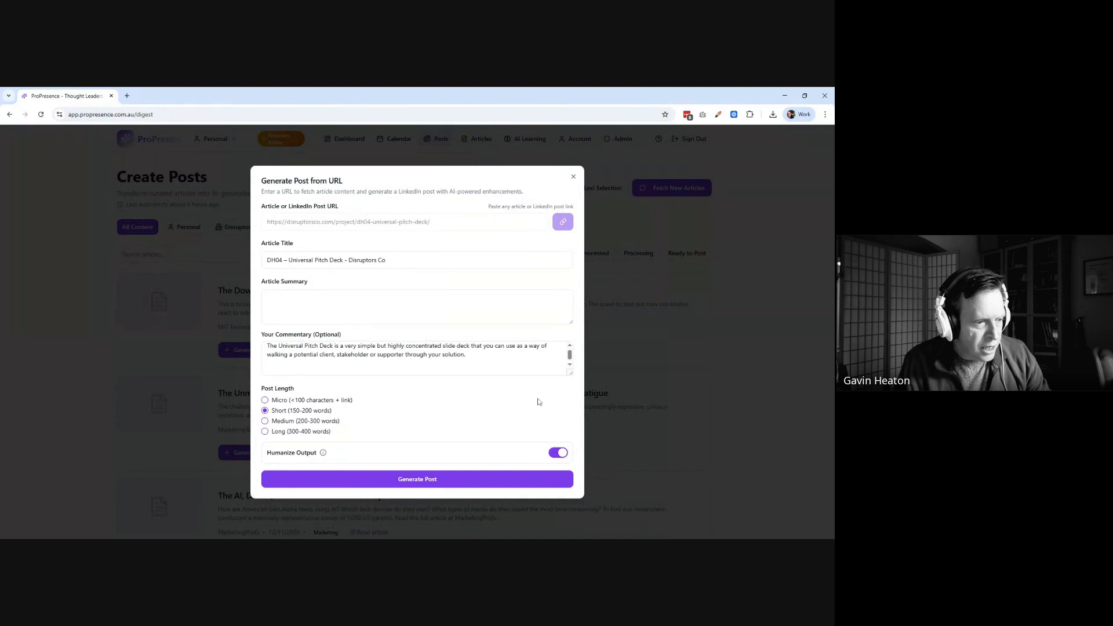
pyautogui.click(412, 485)
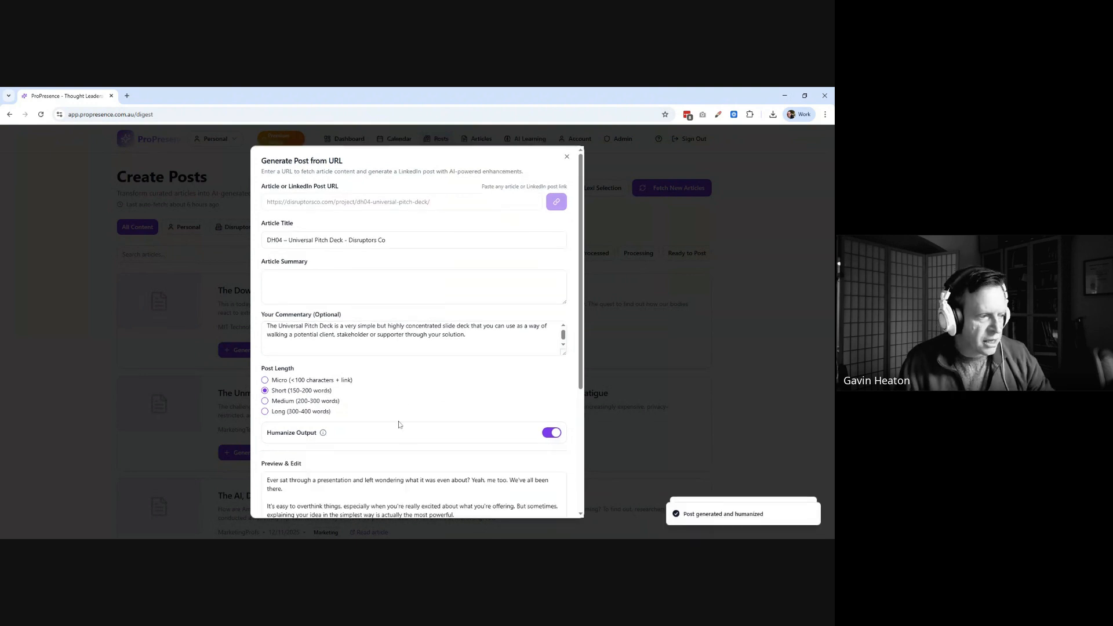
pyautogui.scroll(-5, 414, 331)
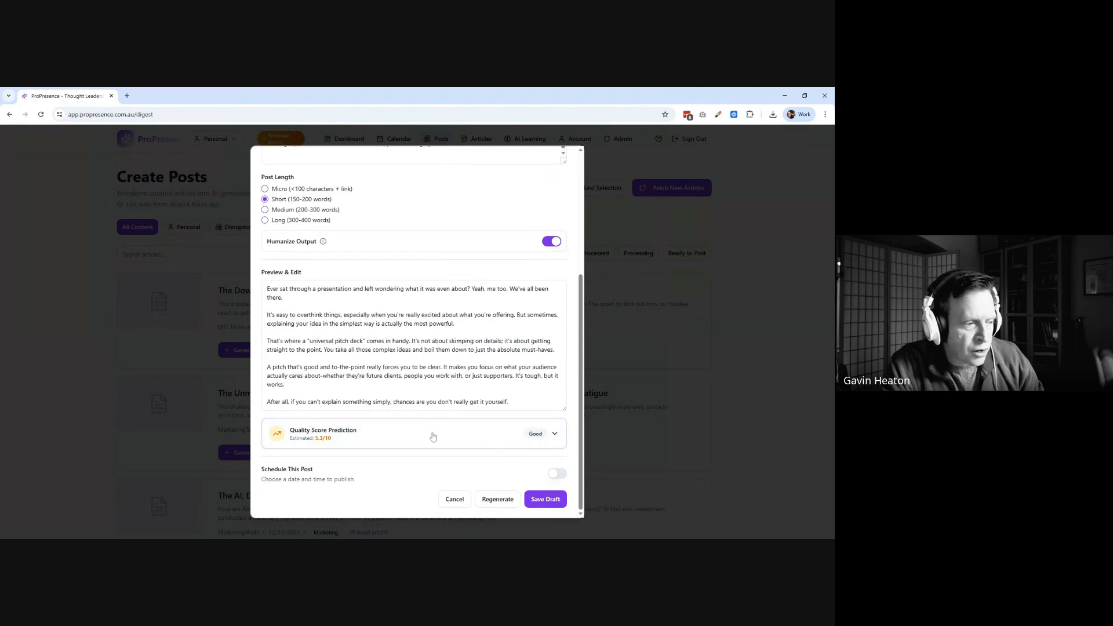
# Step: Expand the quality score prediction and examine its performance factors and tips to boost engagement, including posting at peak times
pyautogui.click(359, 435)
pyautogui.scroll(-3, 441, 288)
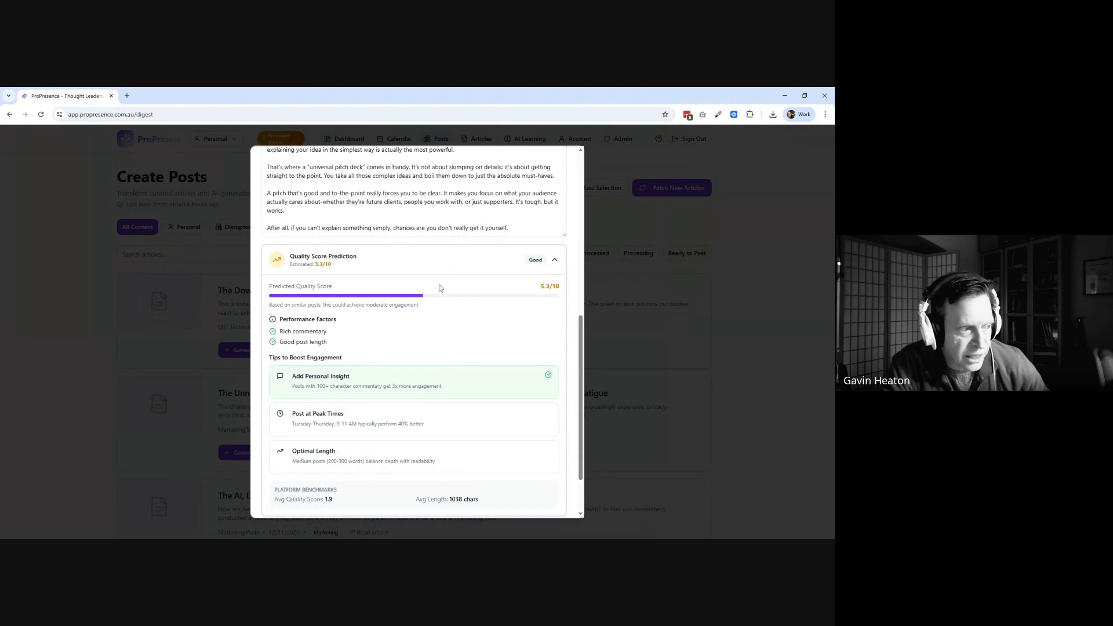
pyautogui.scroll(-2, 440, 288)
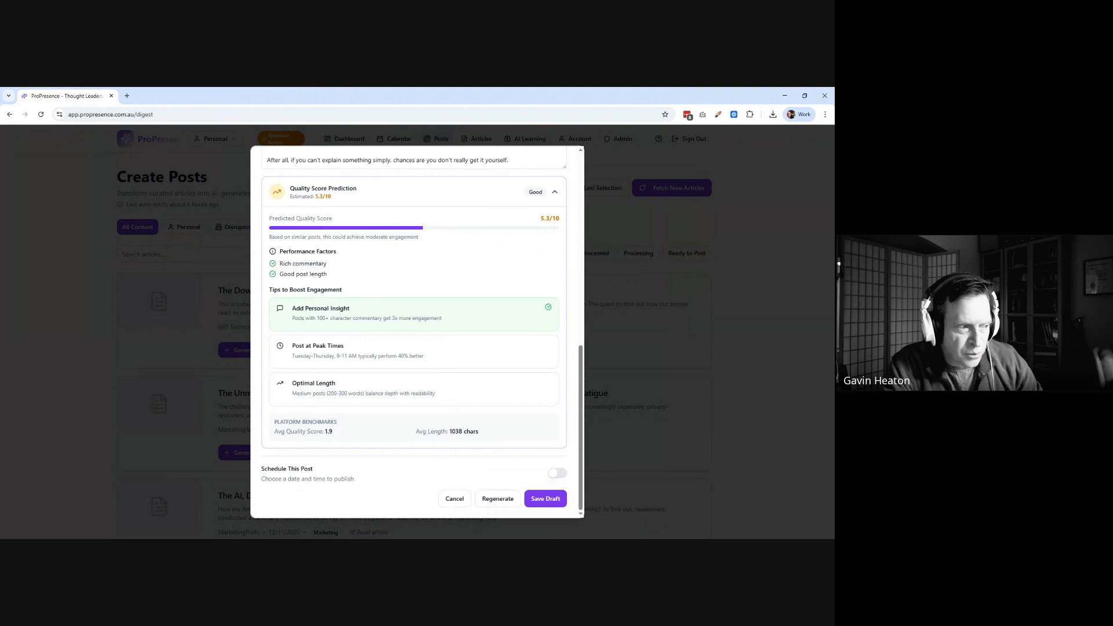
pyautogui.moveTo(305, 347); pyautogui.dragTo(328, 347)
pyautogui.click(368, 349)
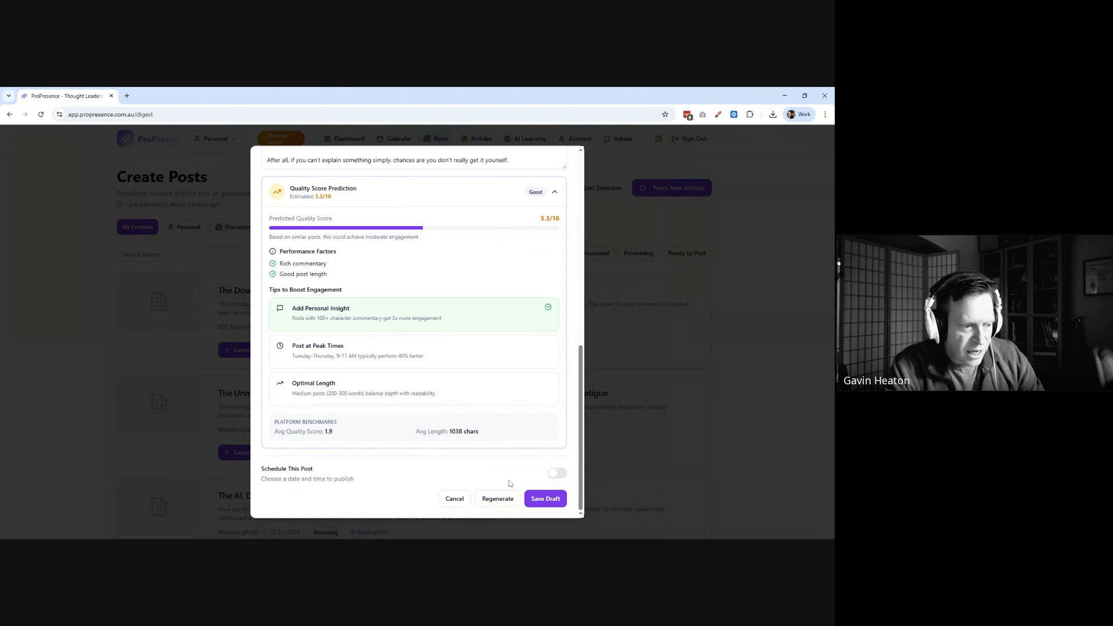
# Step: Schedule the pitch deck post for November 18th, 2025 at 11:00 AM
pyautogui.click(555, 476)
pyautogui.scroll(-1, 458, 374)
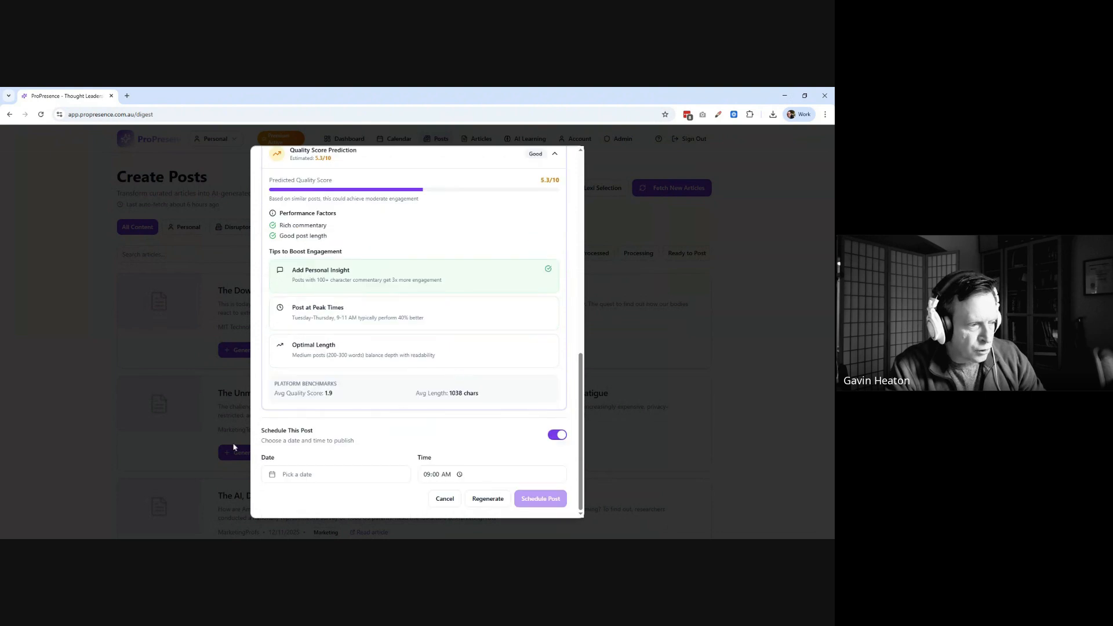
pyautogui.click(306, 476)
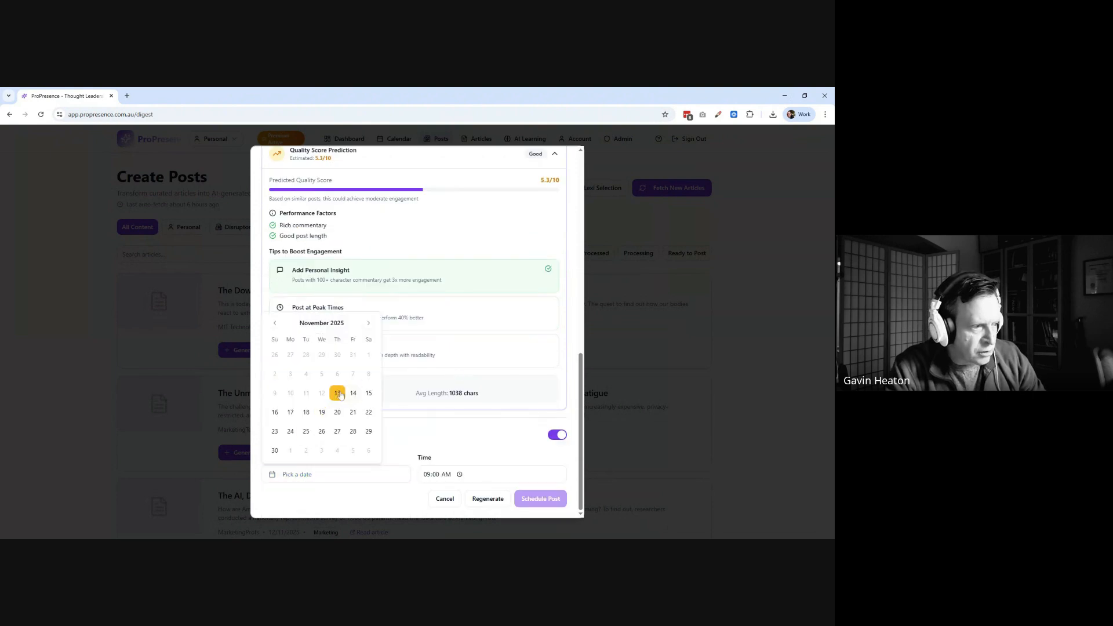
pyautogui.click(308, 414)
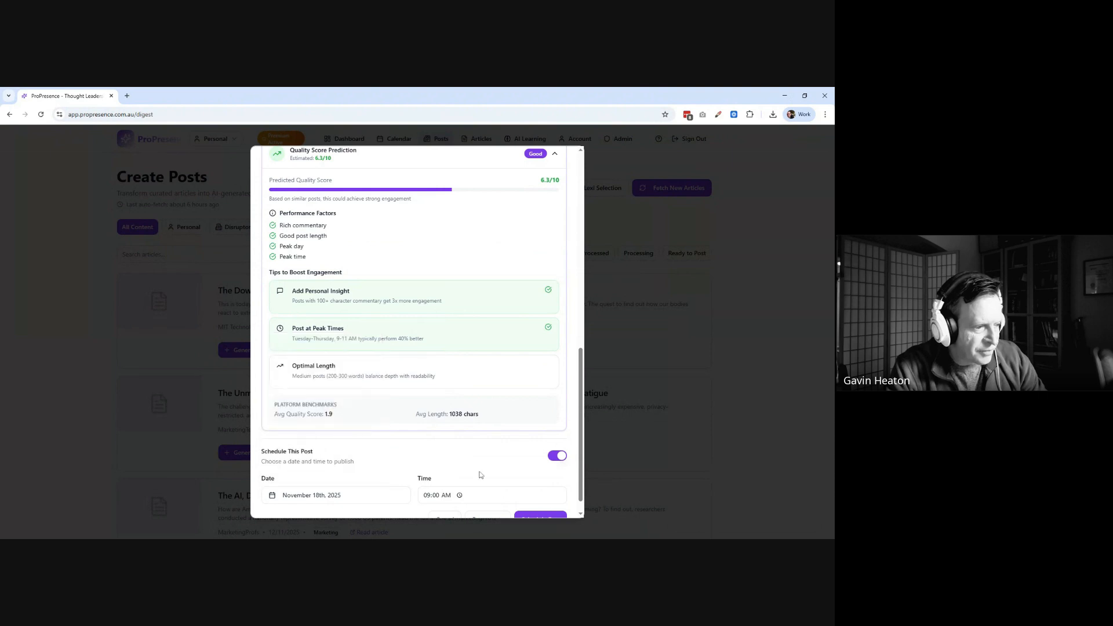
pyautogui.click(427, 495)
pyautogui.write('11')
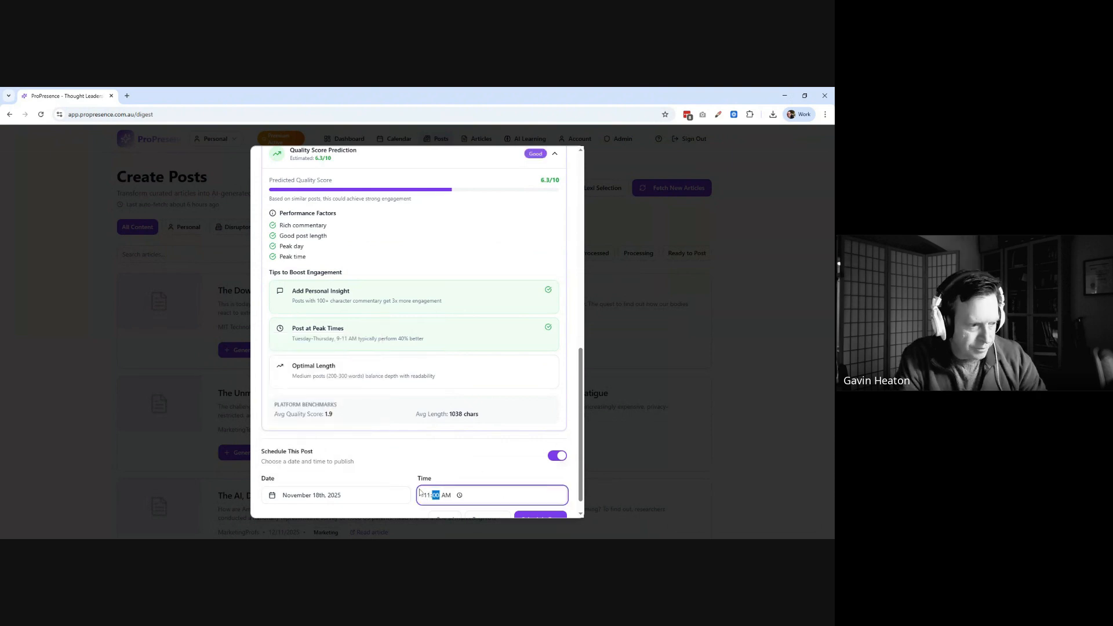
pyautogui.scroll(-1, 489, 477)
pyautogui.click(538, 506)
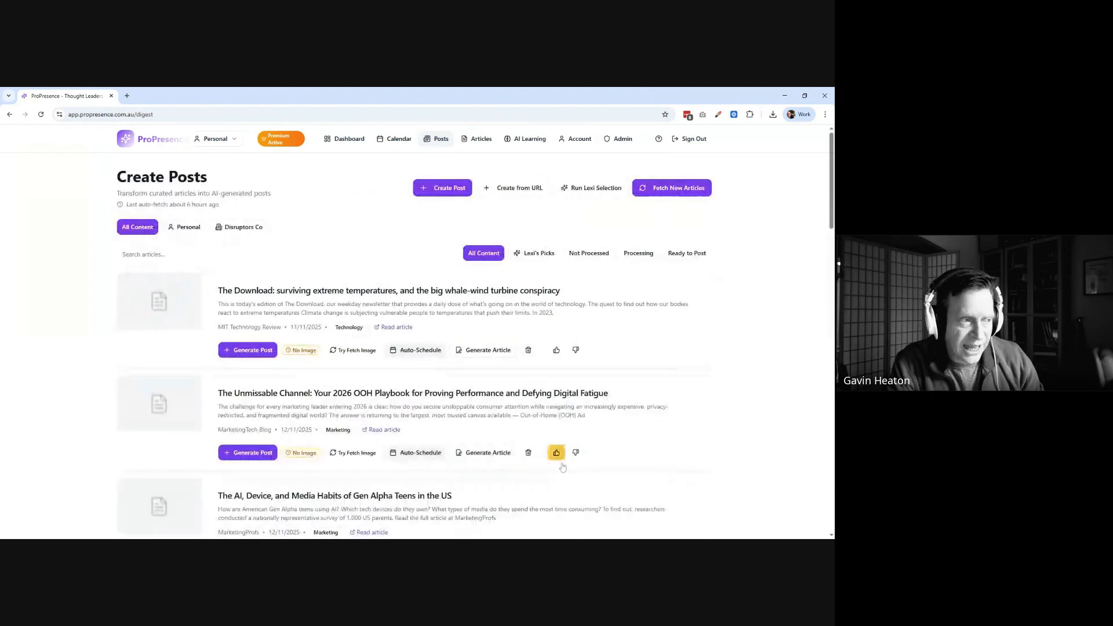
# Step: Show the publishing calendar's weekly view for Nov 16 - Nov 22, 2025 and check the post scheduled on Tuesday
pyautogui.click(400, 140)
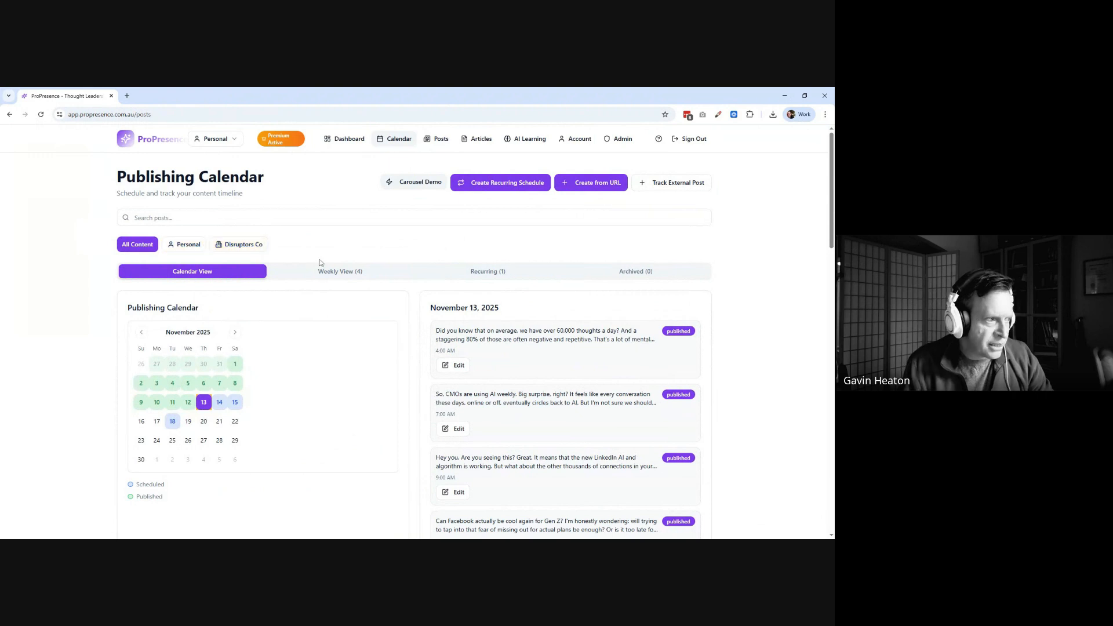
pyautogui.click(343, 272)
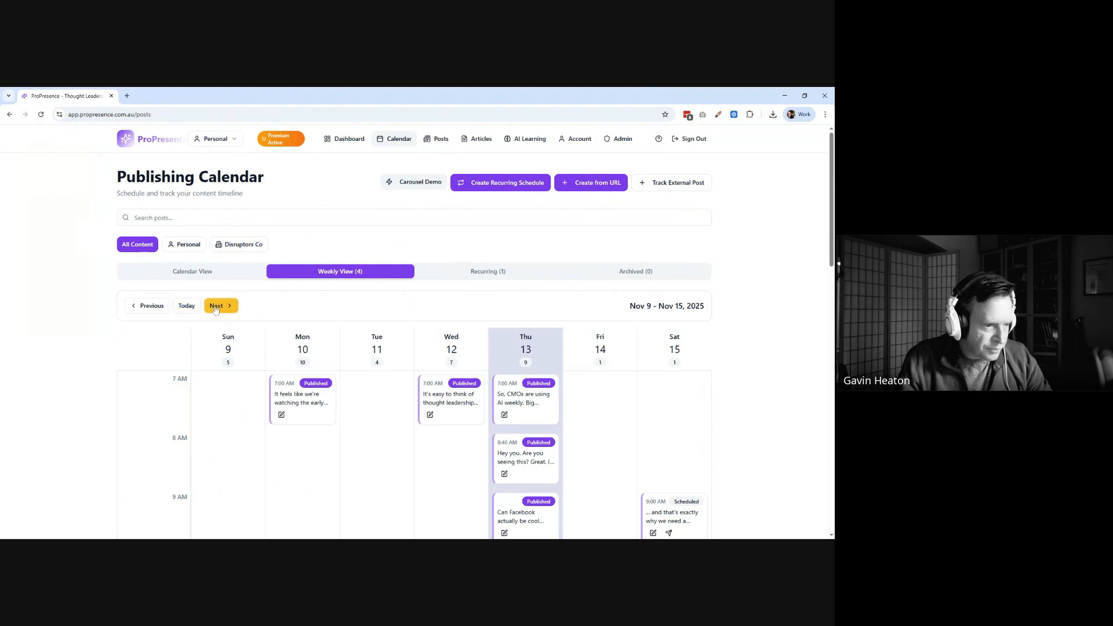
pyautogui.click(216, 308)
pyautogui.scroll(-2, 215, 310)
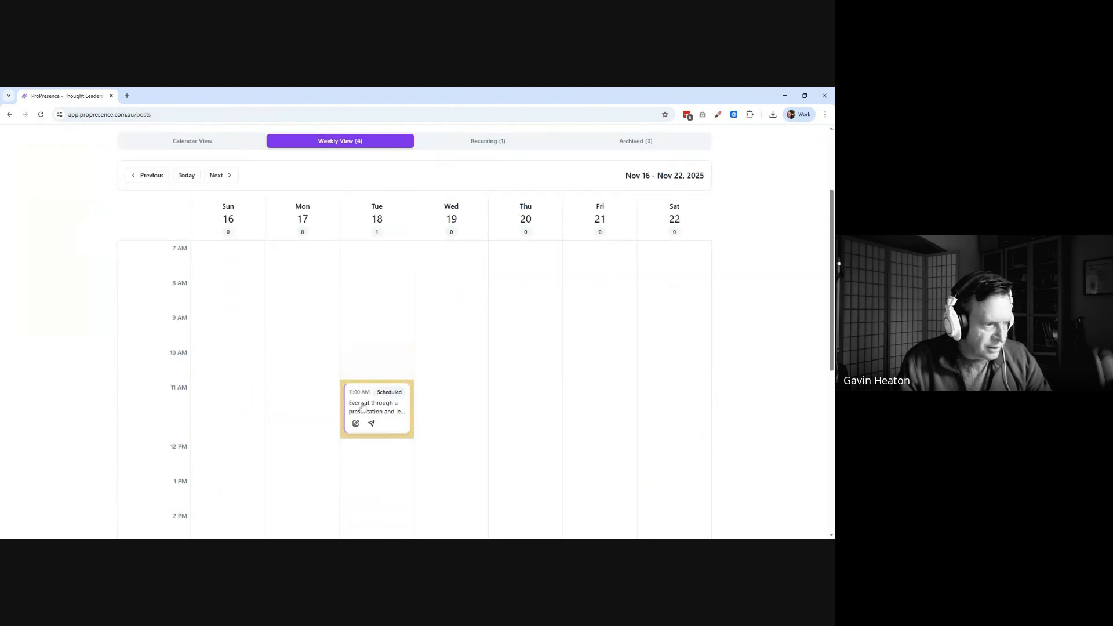